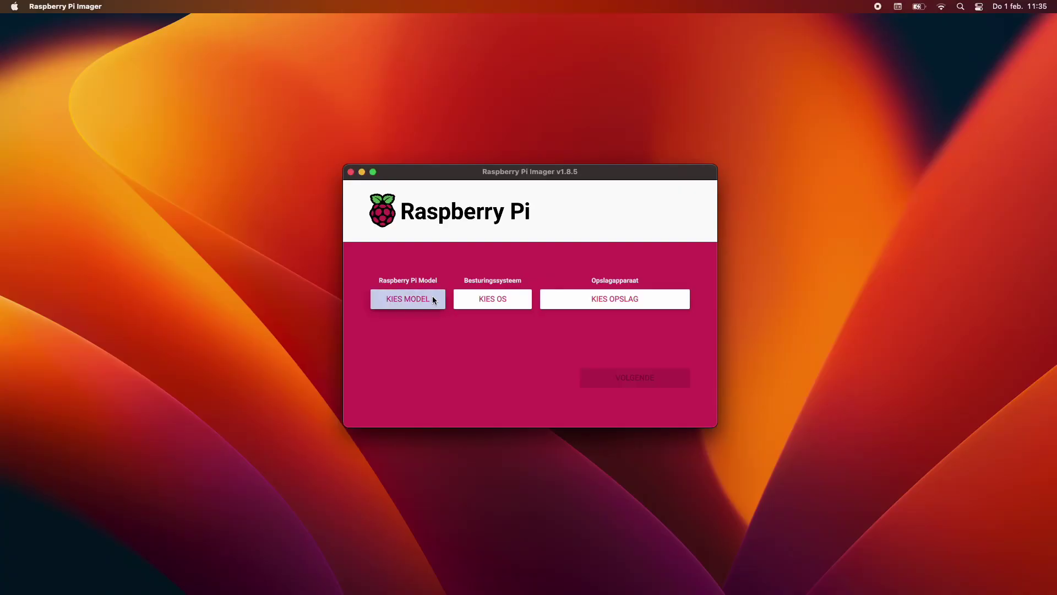
# Bring up Raspberry Pi Imager's model list and scroll down through the available models.
pyautogui.click(433, 299)
pyautogui.scroll(-3, 439, 300)
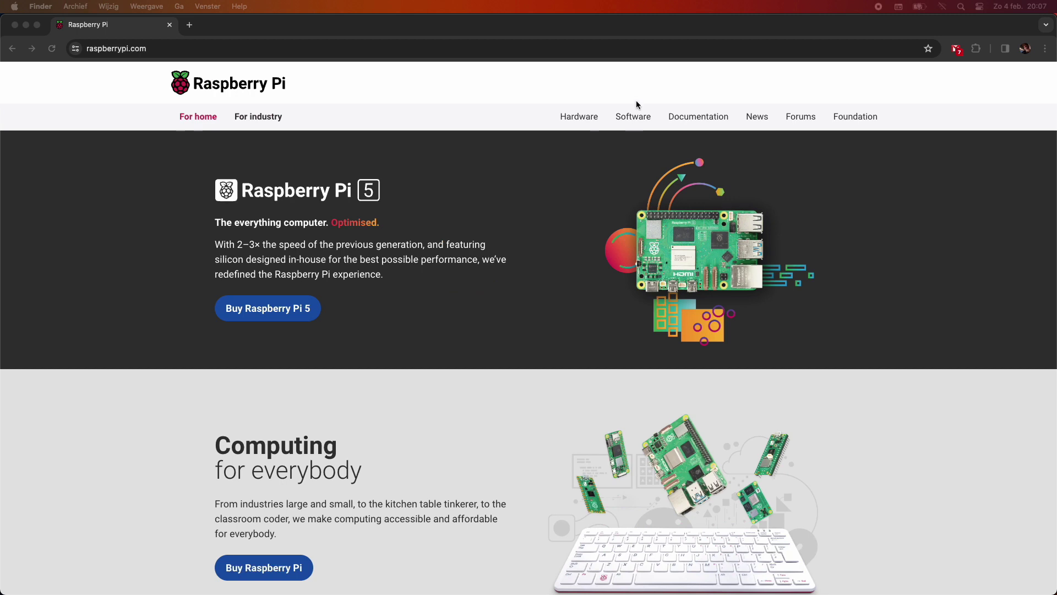
# Download Imager for macOS from raspberrypi.com's Software page and drag it into Applications.
pyautogui.click(635, 117)
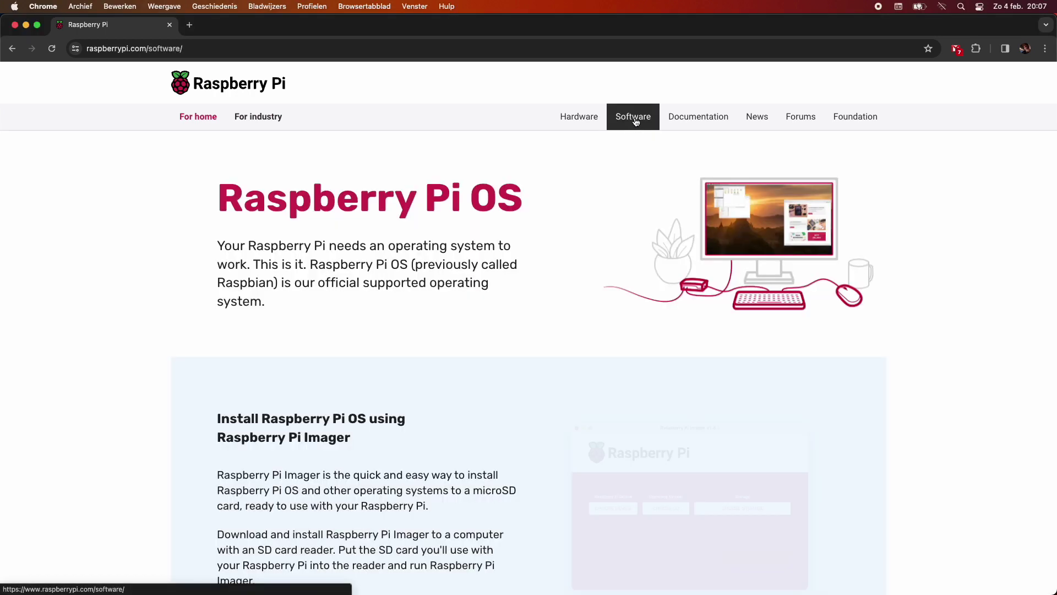
pyautogui.scroll(-1, 609, 86)
pyautogui.scroll(-5, 609, 85)
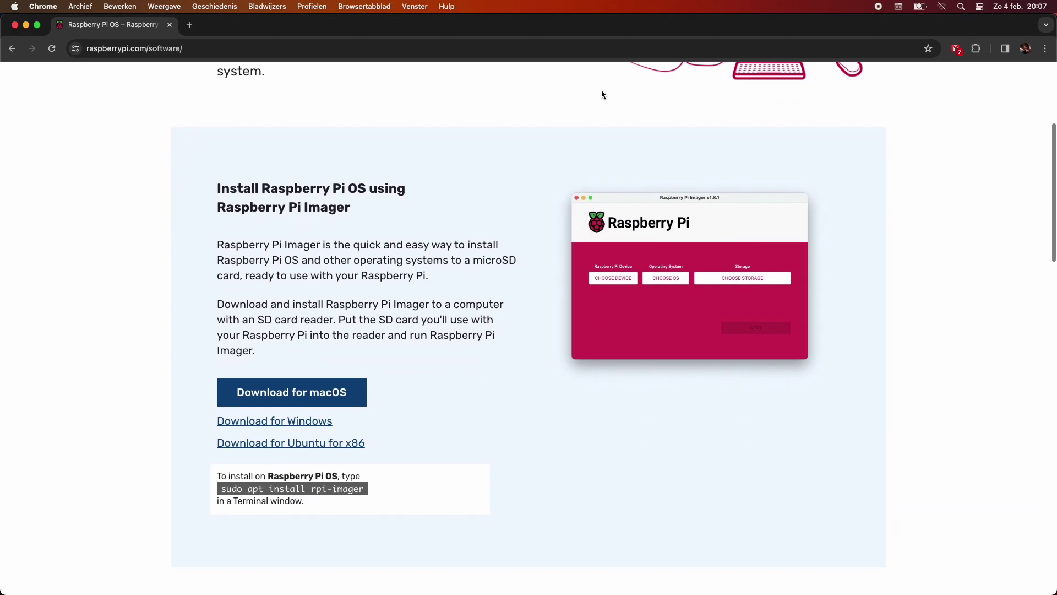
pyautogui.click(328, 388)
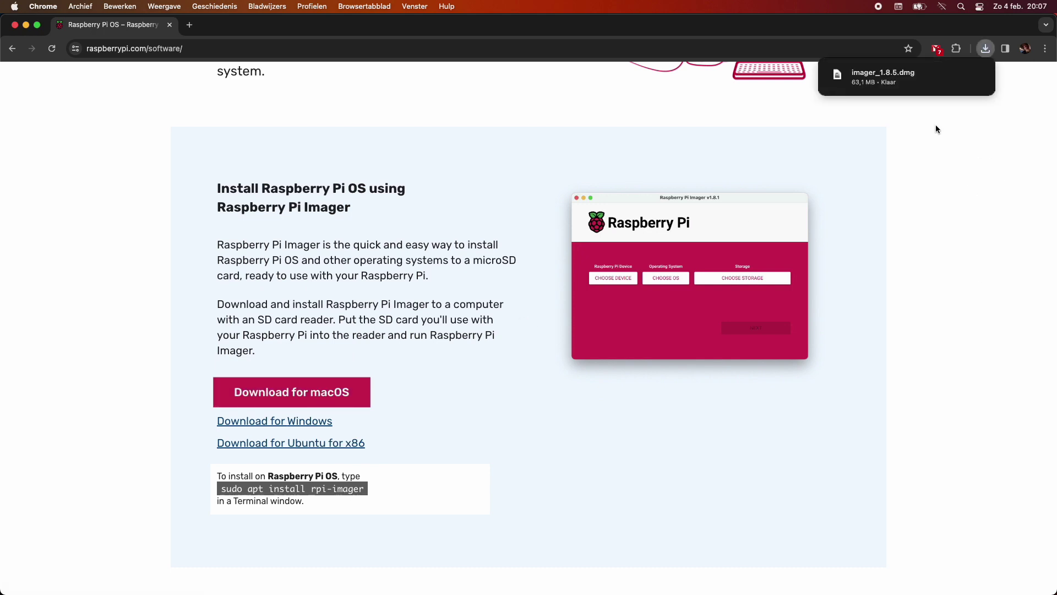
pyautogui.click(890, 83)
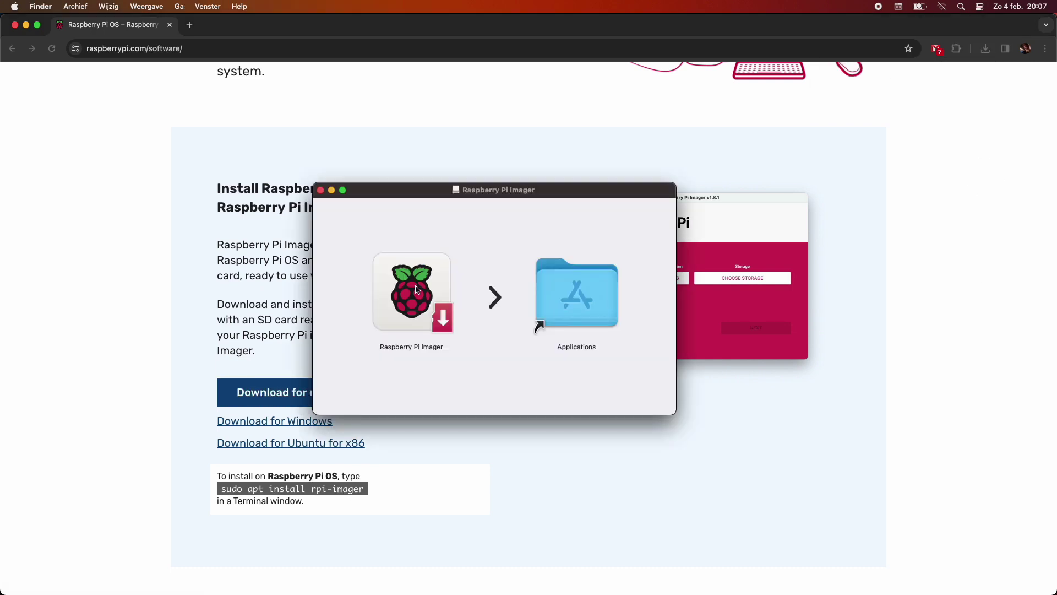
pyautogui.moveTo(413, 287); pyautogui.dragTo(570, 341)
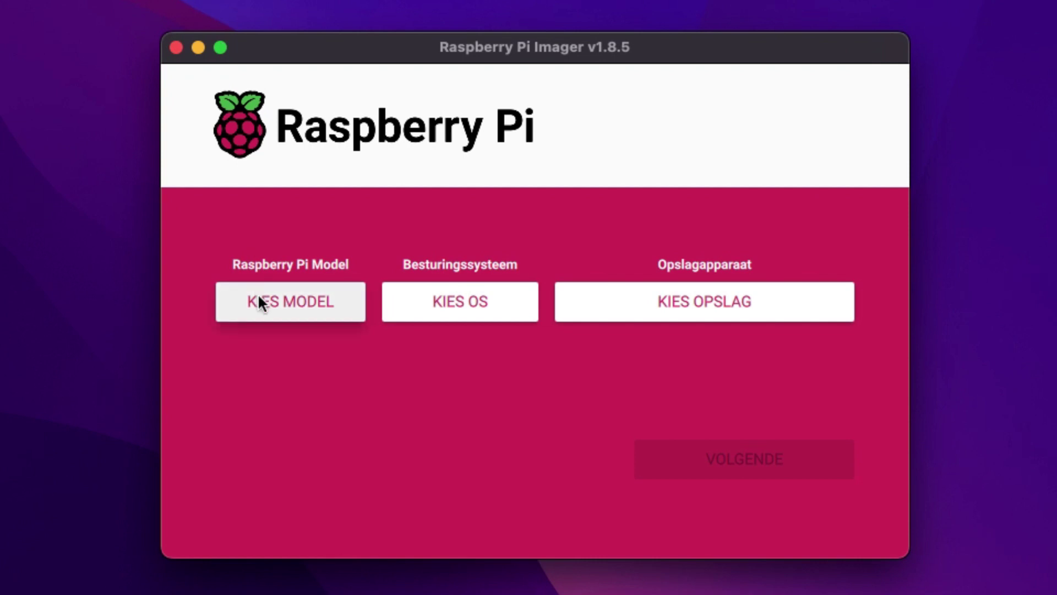
# Choose Raspberry Pi 3 as the model and browse the other Raspberry Pi OS images without picking one.
pyautogui.click(258, 293)
pyautogui.scroll(-3, 387, 460)
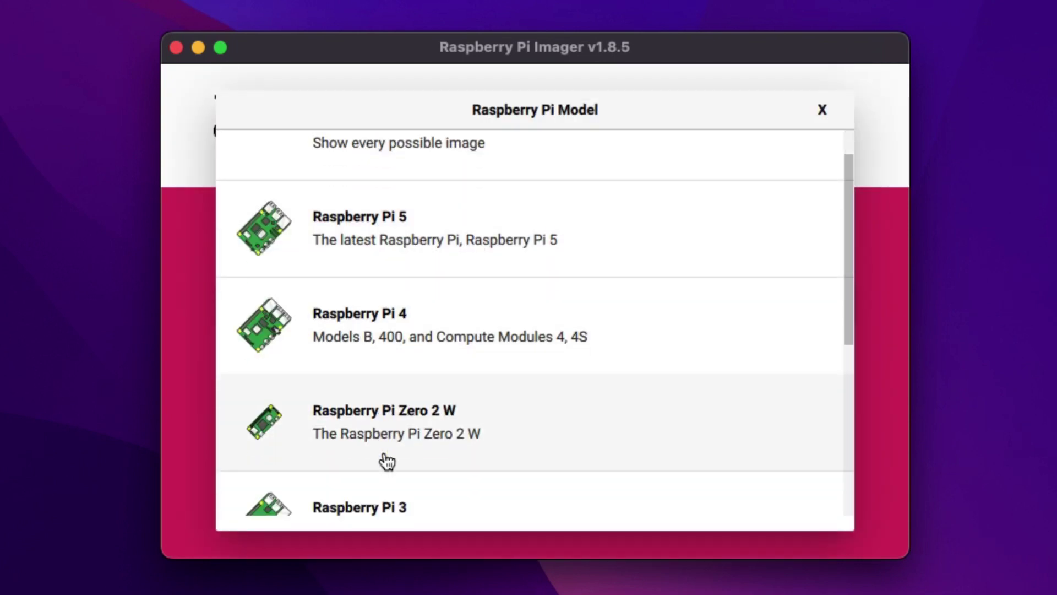
pyautogui.click(387, 461)
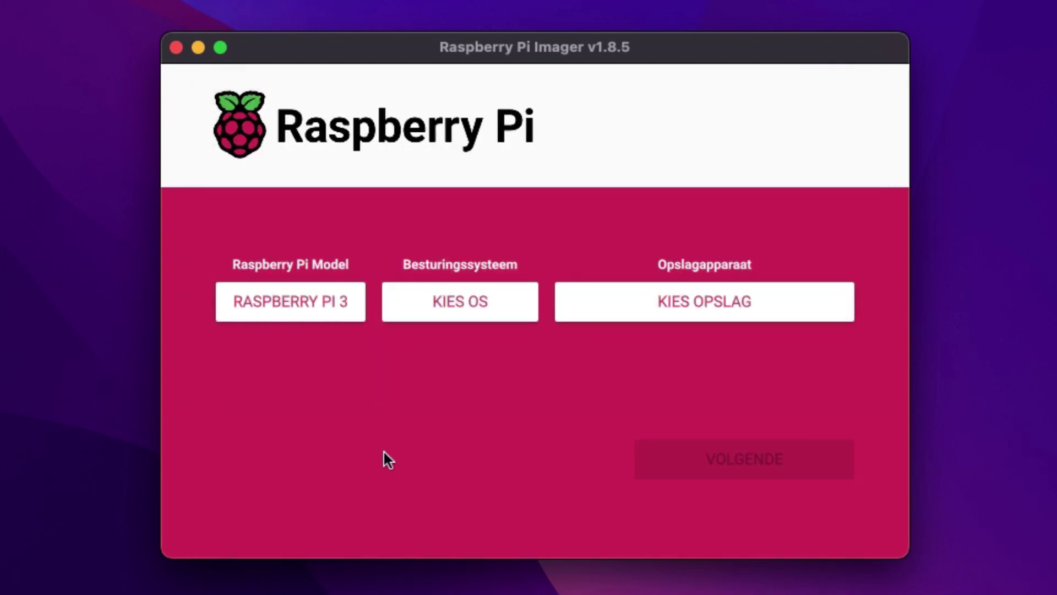
pyautogui.click(474, 315)
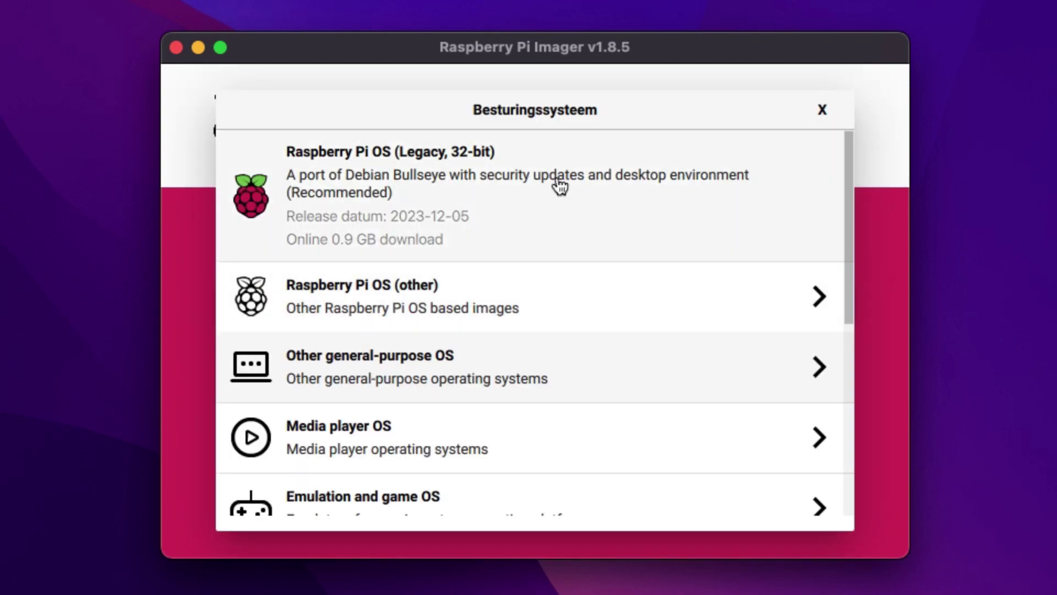
pyautogui.click(581, 313)
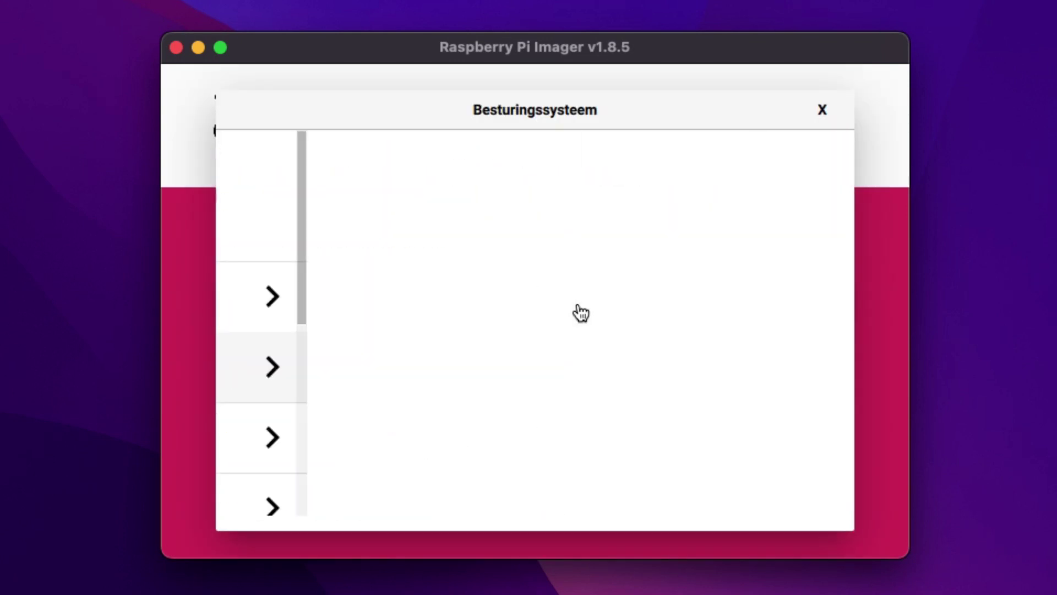
pyautogui.scroll(-5, 581, 312)
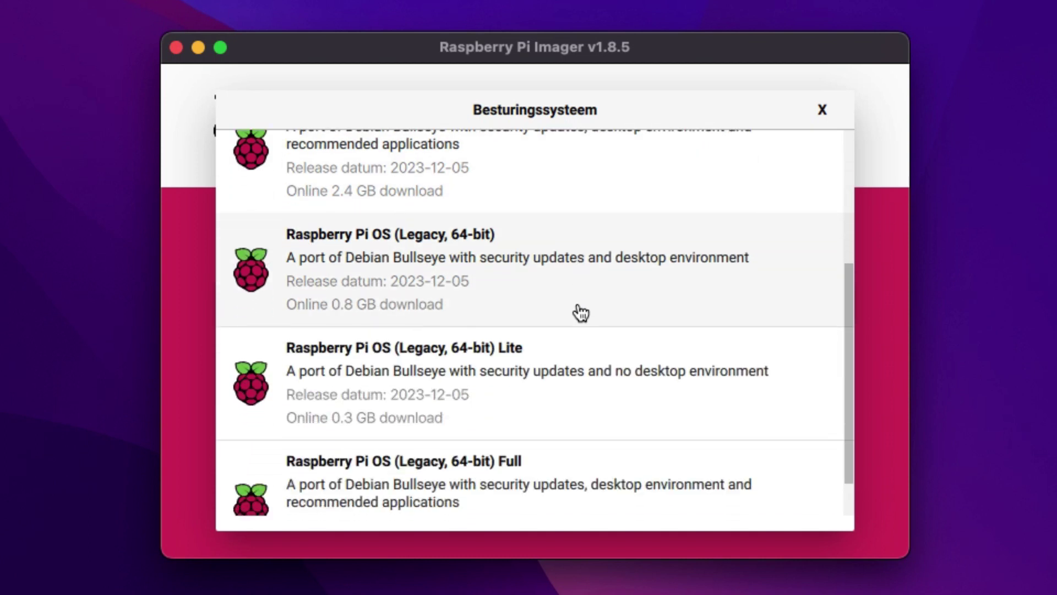
pyautogui.scroll(5, 580, 313)
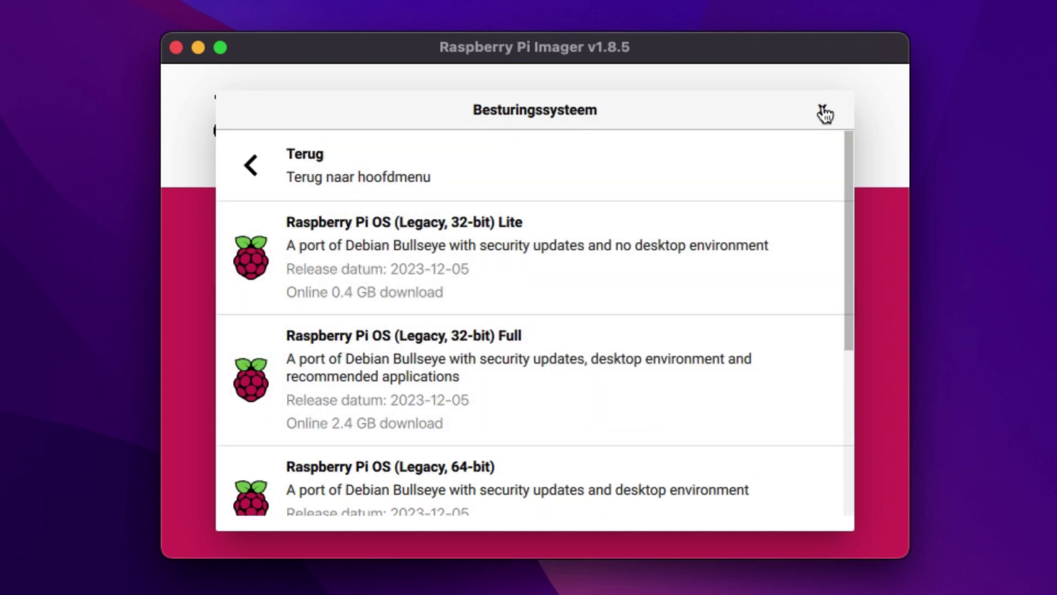
pyautogui.click(823, 112)
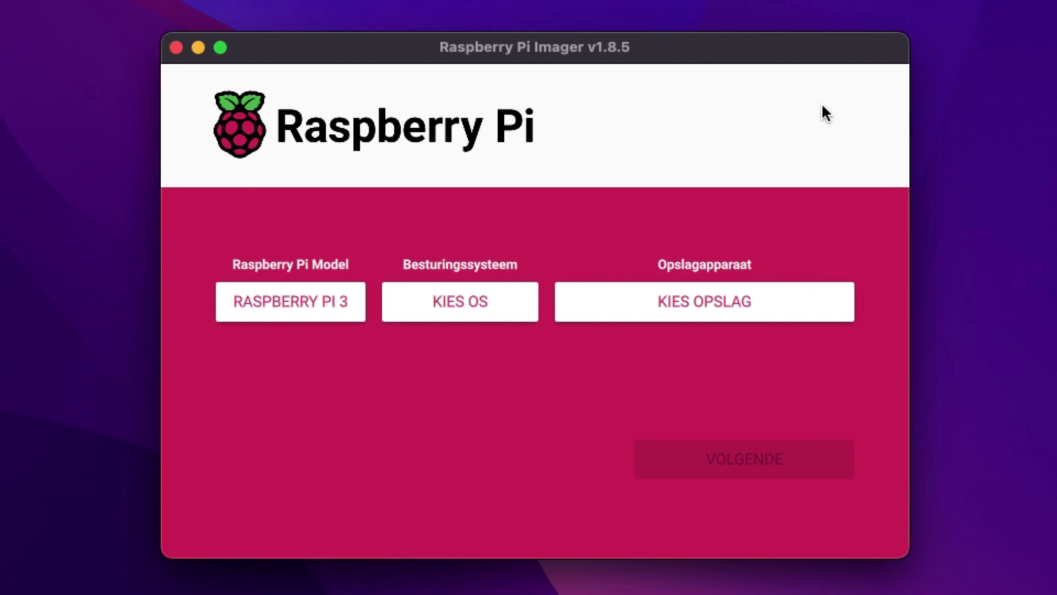
# Switch the model to No filtering, select Raspberry Pi OS (64-bit), and show the storage devices.
pyautogui.click(290, 309)
pyautogui.scroll(3, 479, 260)
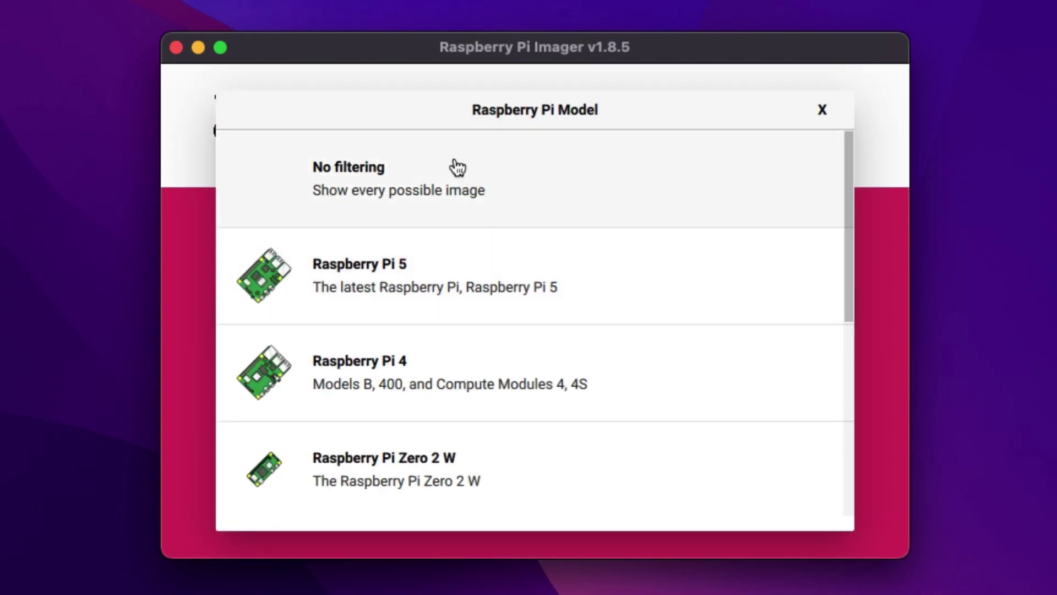
pyautogui.click(561, 193)
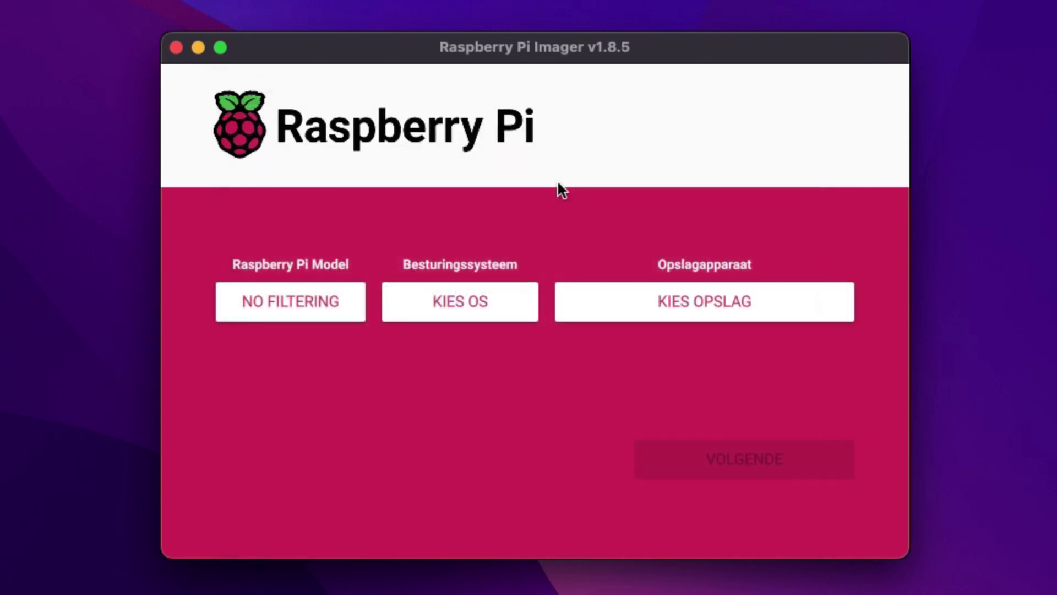
pyautogui.click(481, 303)
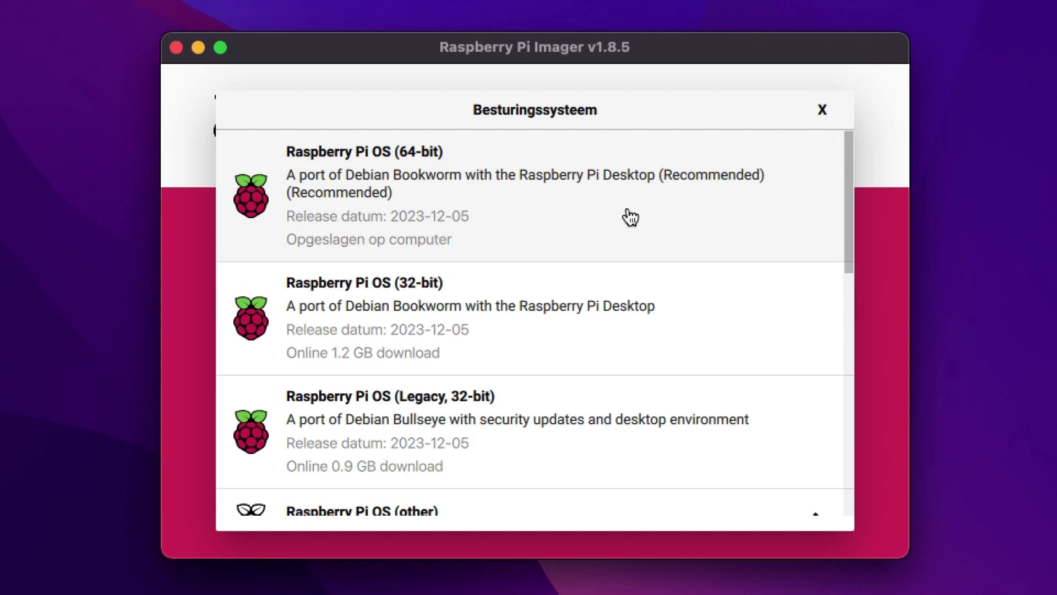
pyautogui.click(630, 218)
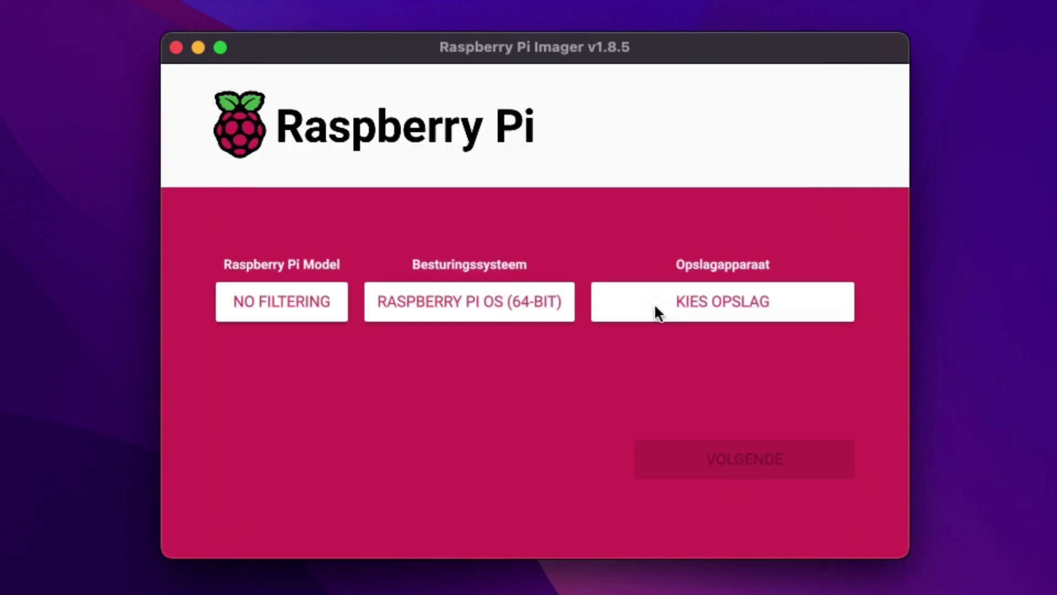
pyautogui.click(674, 308)
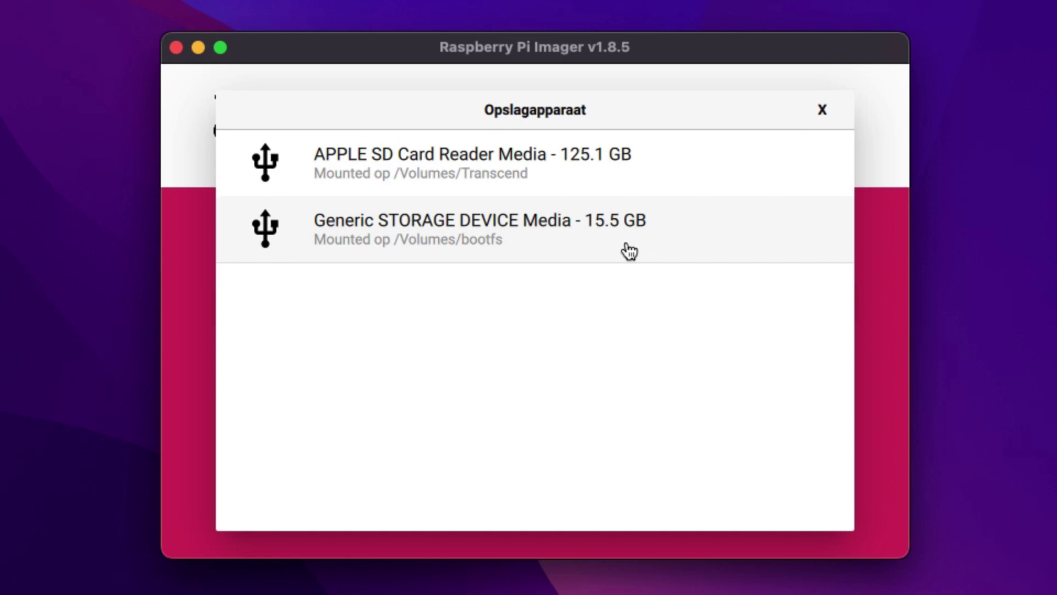
# Pick the 15.5 GB Generic device and save customisation: hostname/user uxplay, Wi-Fi, Europe/Amsterdam, us keyboard.
pyautogui.click(629, 251)
pyautogui.click(729, 453)
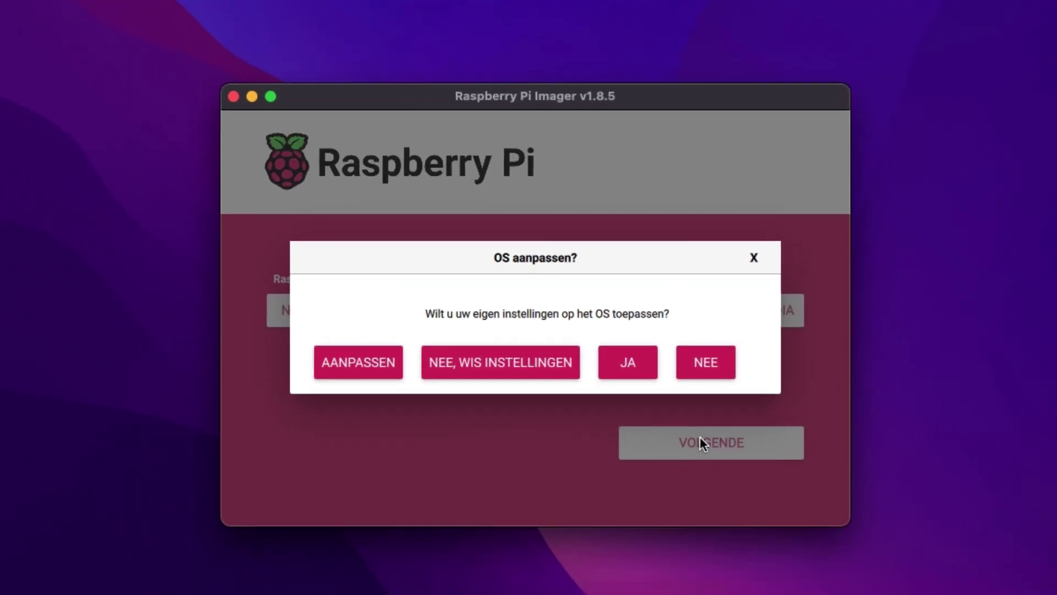
pyautogui.click(360, 364)
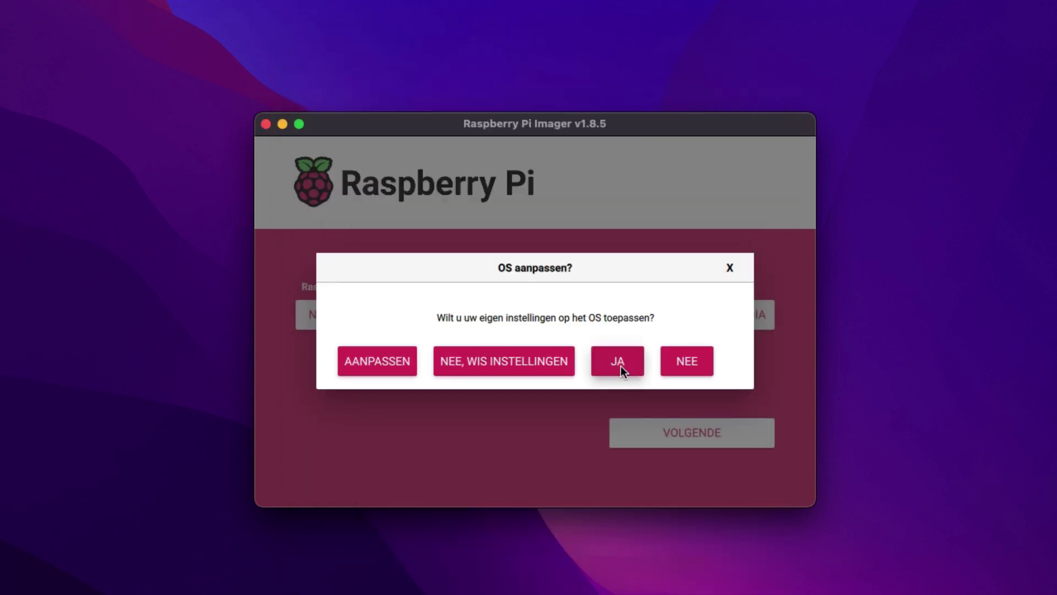
pyautogui.click(620, 366)
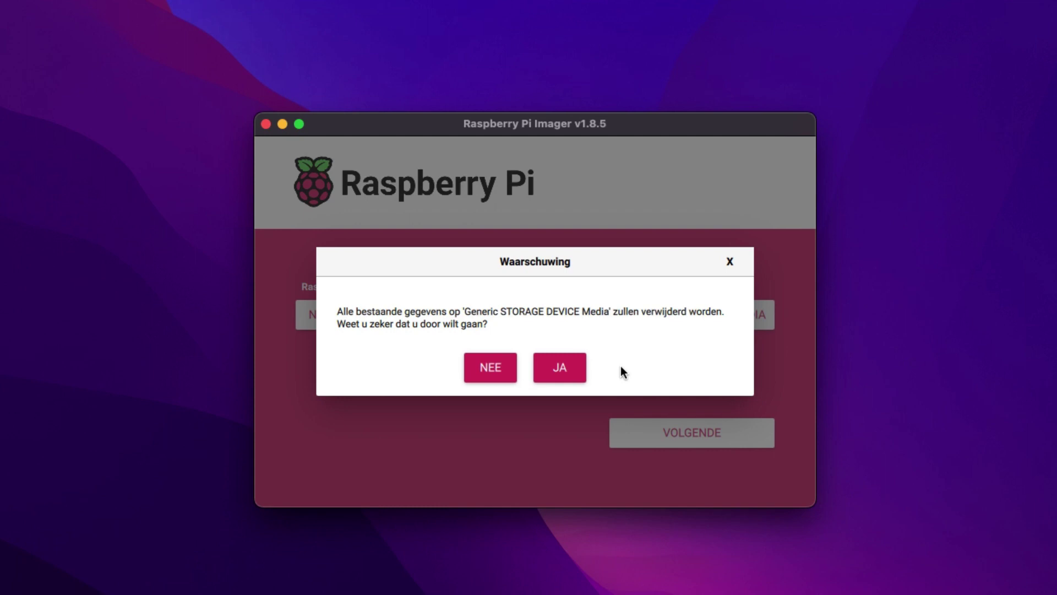
# Confirm erasing the Generic storage device so Raspberry Pi OS (64-bit) is written to the card.
pyautogui.click(573, 372)
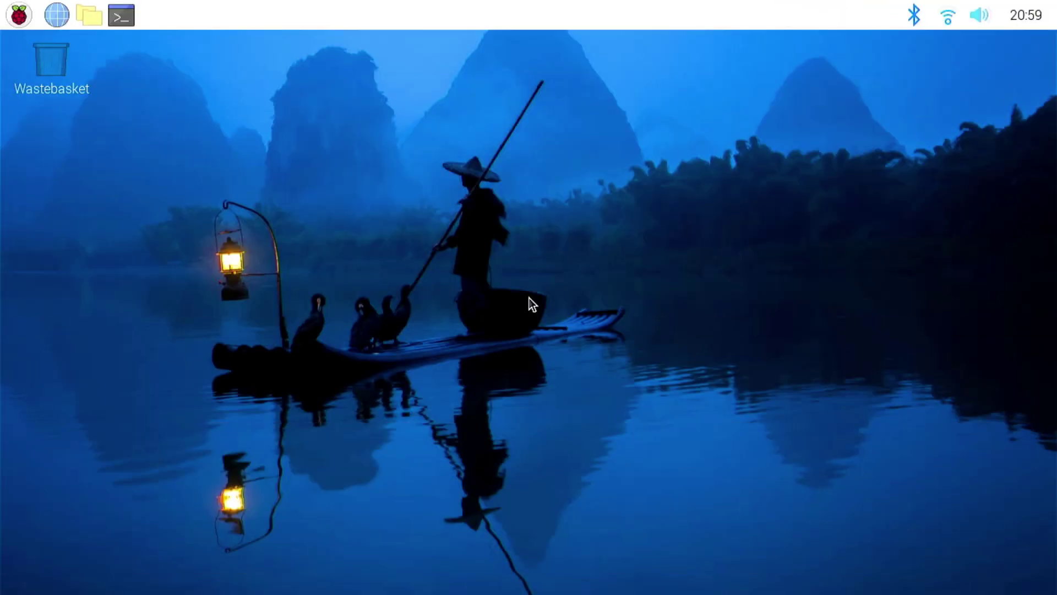
# Set audio output to HDMI and test it by playing Front_Center.wav with aplay in a terminal.
pyautogui.rightClick(970, 16)
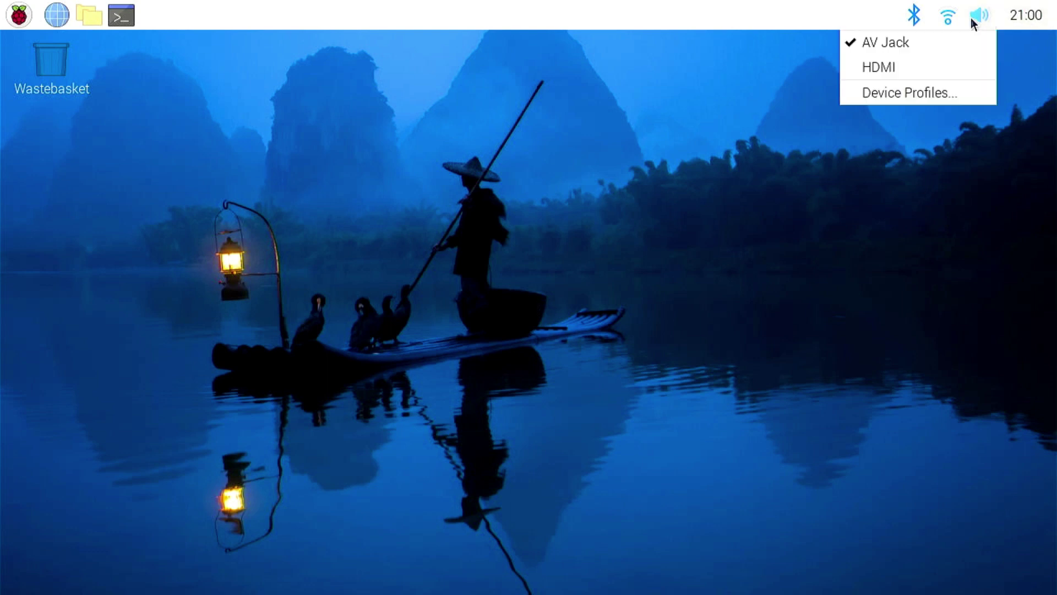
pyautogui.click(943, 74)
pyautogui.hotkey('ctrl', 'alt', 't')
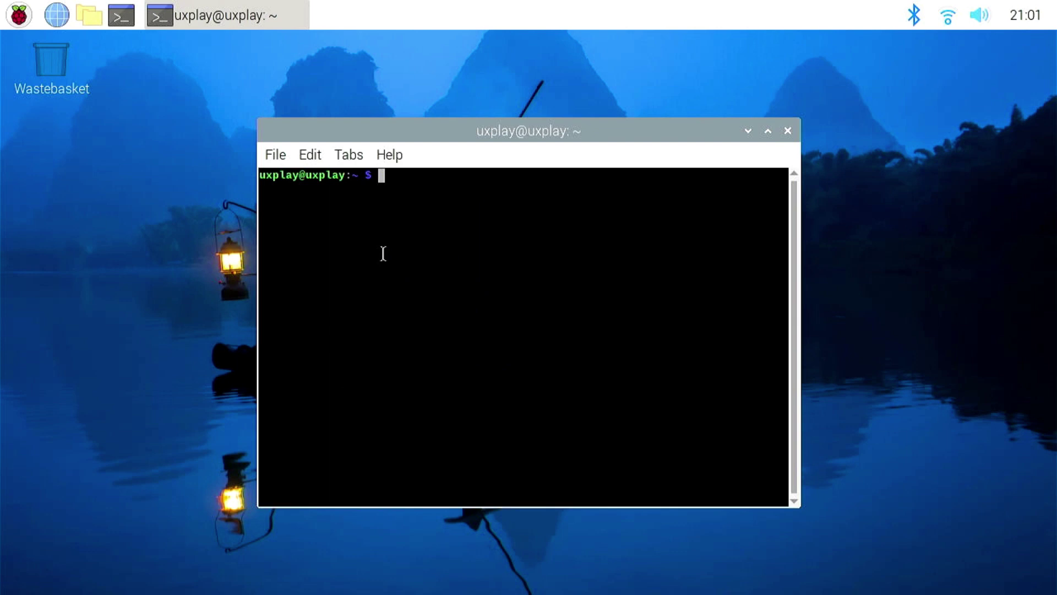
pyautogui.write('aplay /usr/share/sounds/alsa/Front_Center.wav')
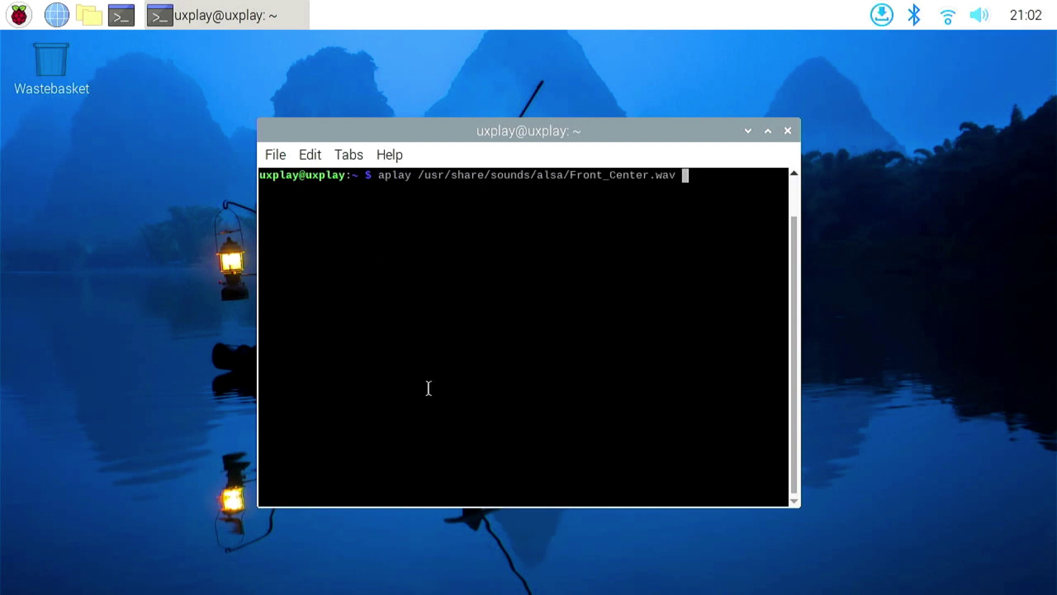
pyautogui.press('Return')
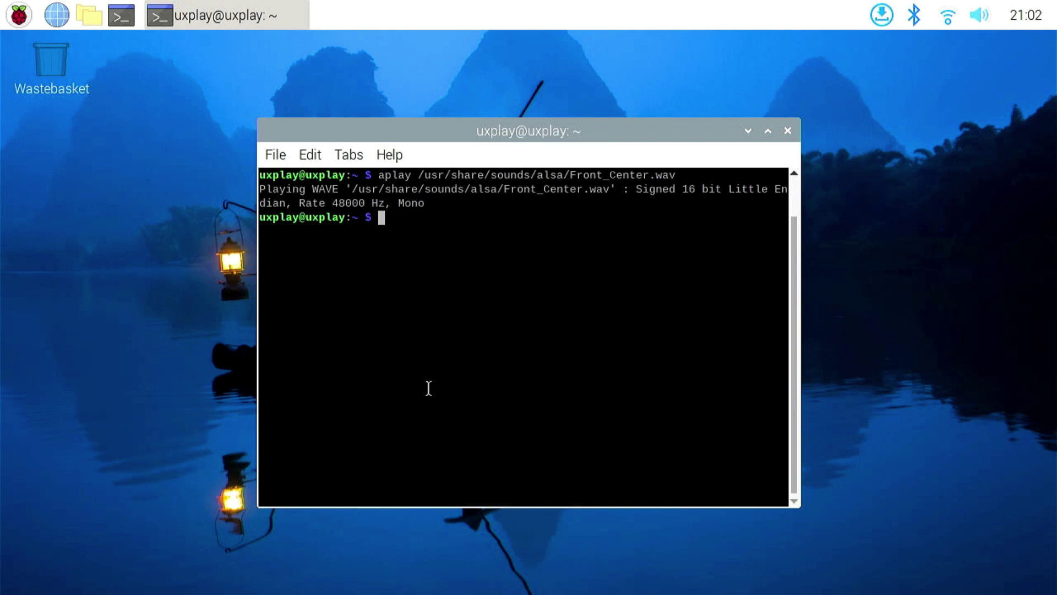
pyautogui.press('Return')
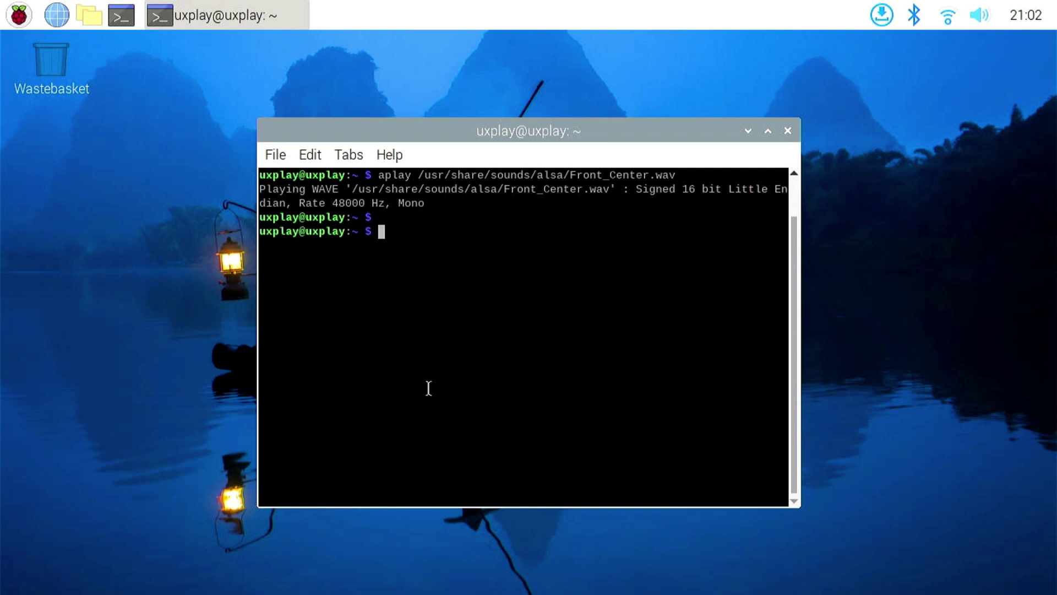
pyautogui.write('sudo raspi-config')
# In raspi-config, set Boot / Auto Login to B1 Console, booting to a text console with login.
pyautogui.press('Return')
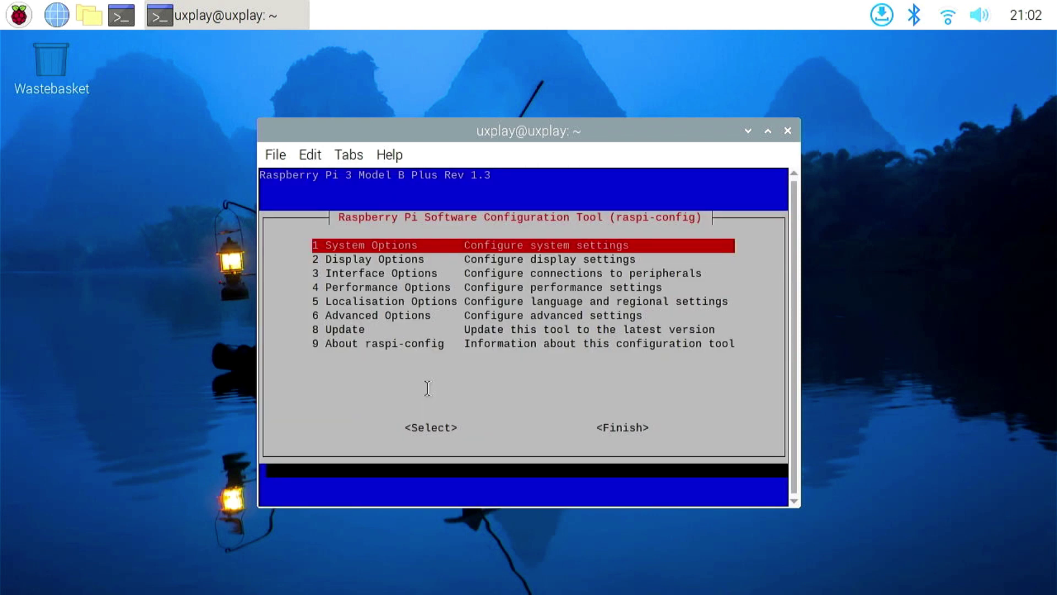
pyautogui.press('Return')
pyautogui.press('Down')
pyautogui.press('Down')
pyautogui.press('Down')
pyautogui.press('Down')
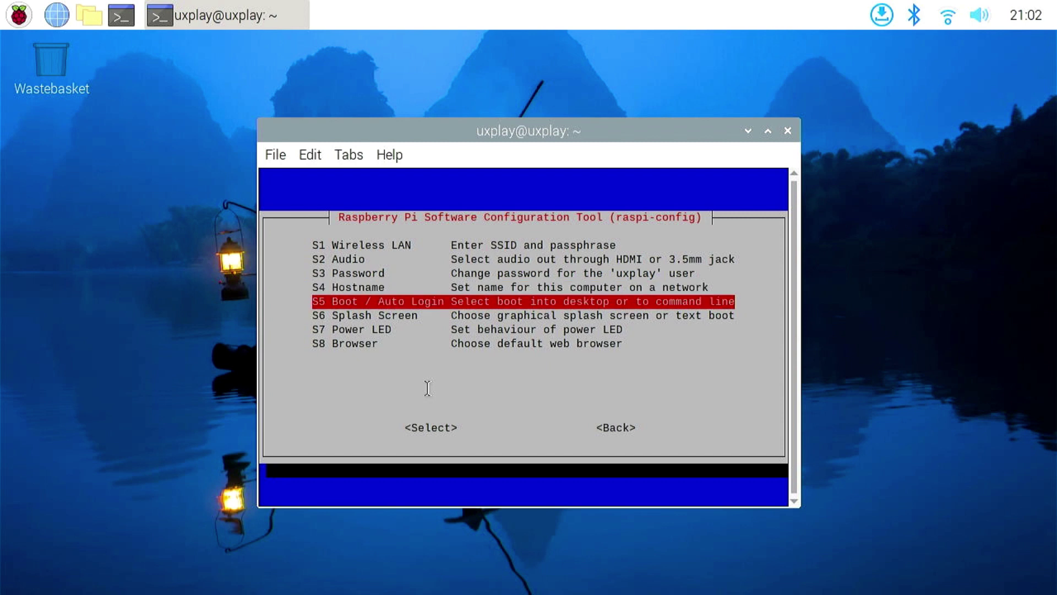
pyautogui.press('Return')
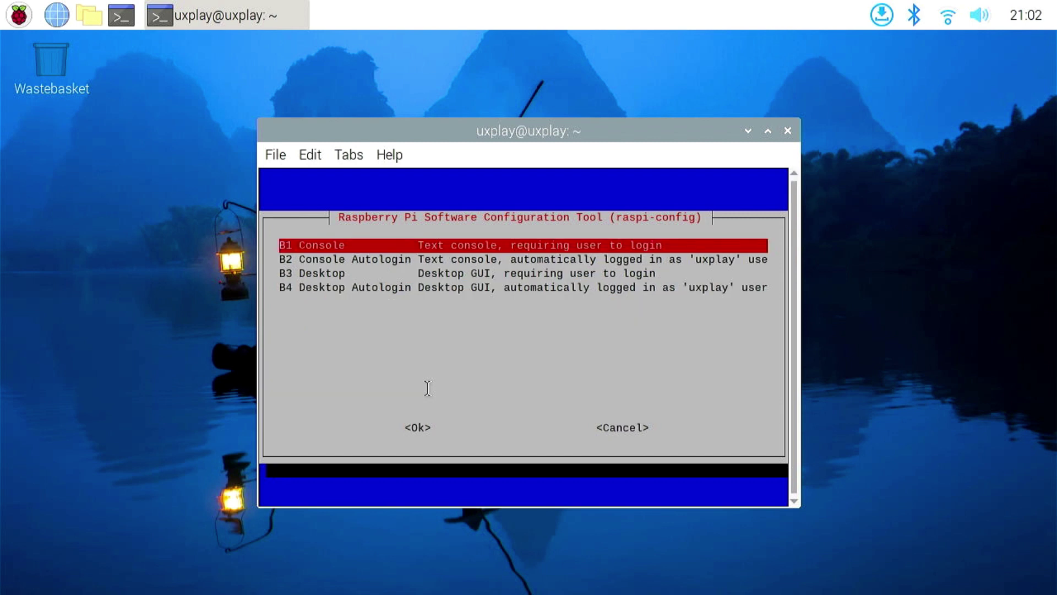
pyautogui.press('Return')
pyautogui.press('Return')
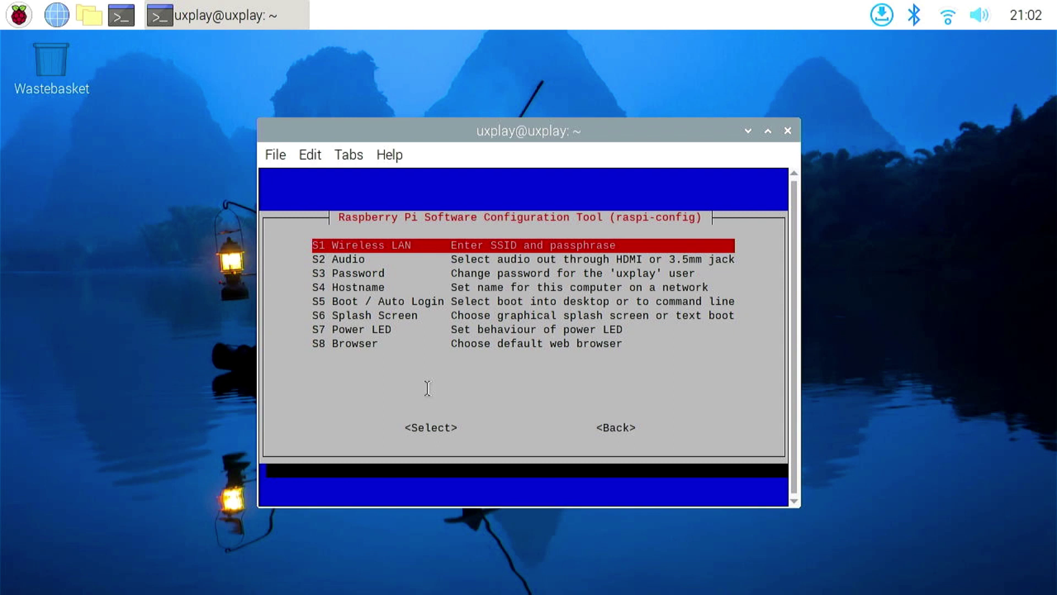
# Disable the boot splash screen, then finish raspi-config and reboot the Pi.
pyautogui.press('Down')
pyautogui.press('Down')
pyautogui.press('Down')
pyautogui.press('Down')
pyautogui.press('Down')
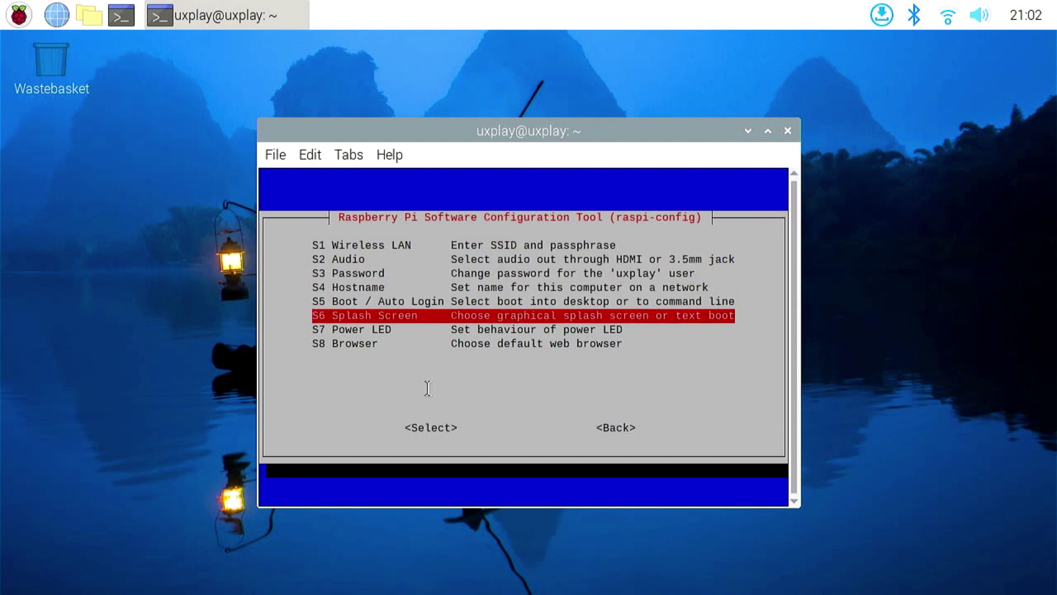
pyautogui.press('Return')
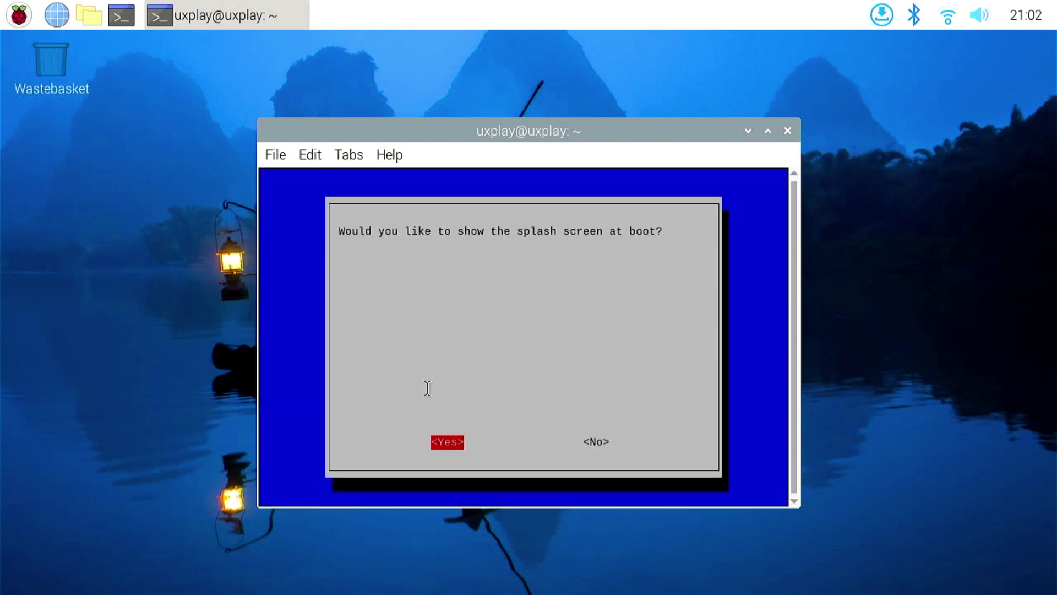
pyautogui.press('Right')
pyautogui.press('Return')
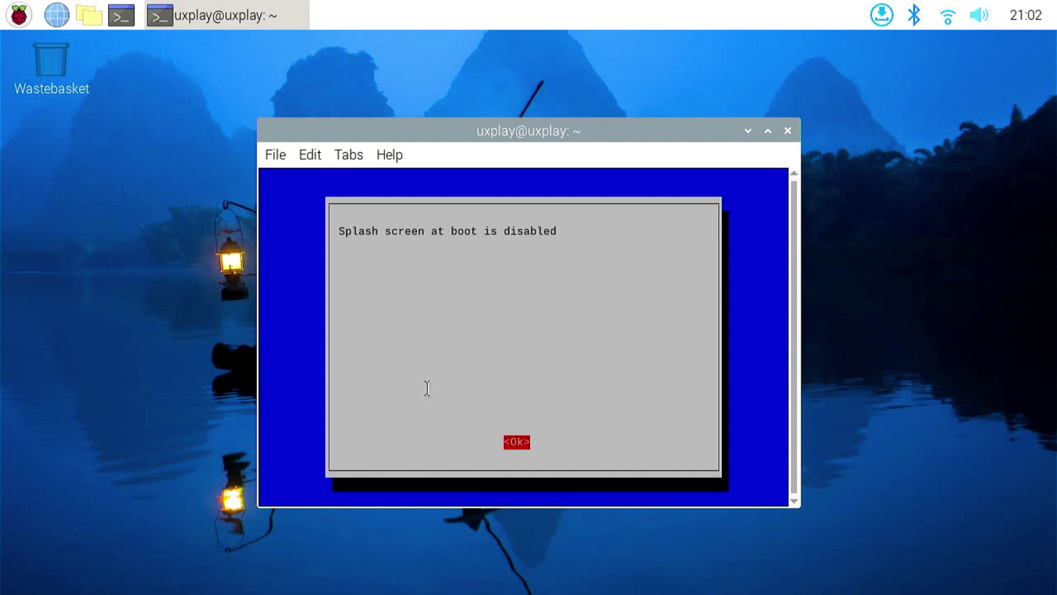
pyautogui.press('Return')
pyautogui.press('Tab')
pyautogui.press('Return')
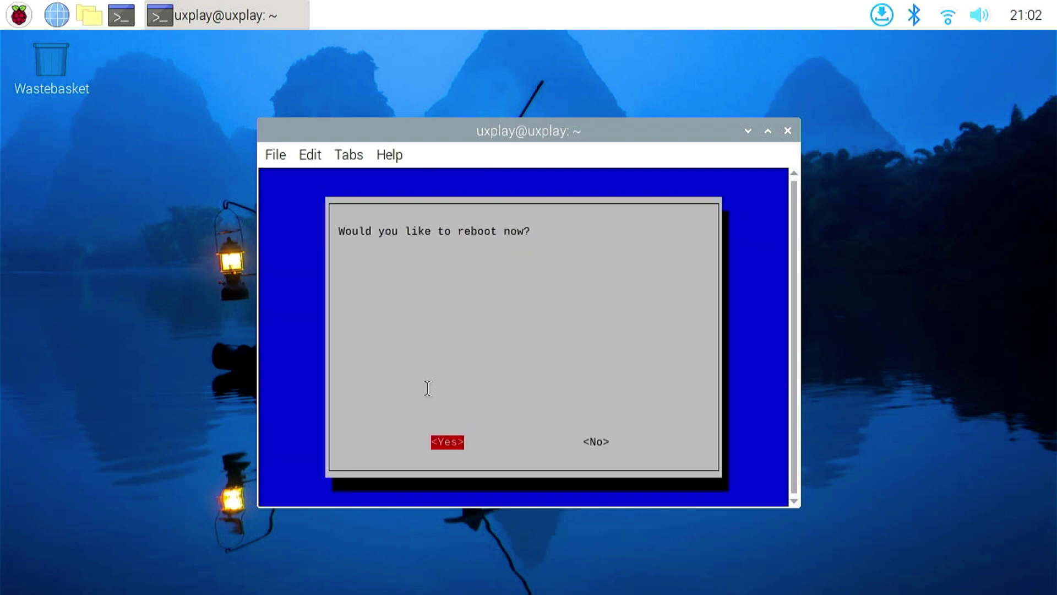
pyautogui.press('Return')
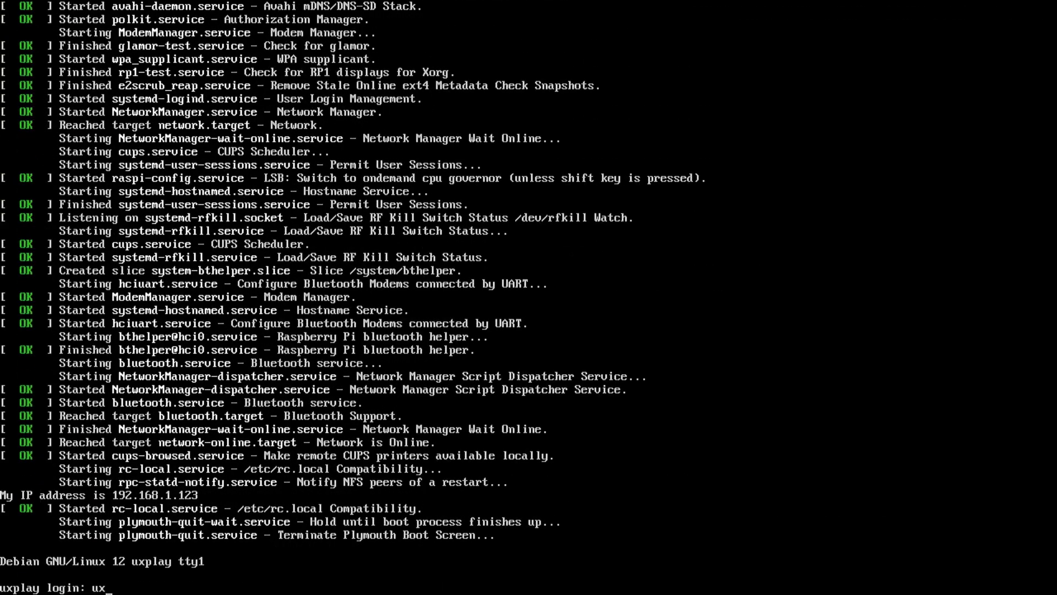
# Log in at the console and refresh the package lists with sudo apt-get update.
pyautogui.write('play')
pyautogui.press('Return')
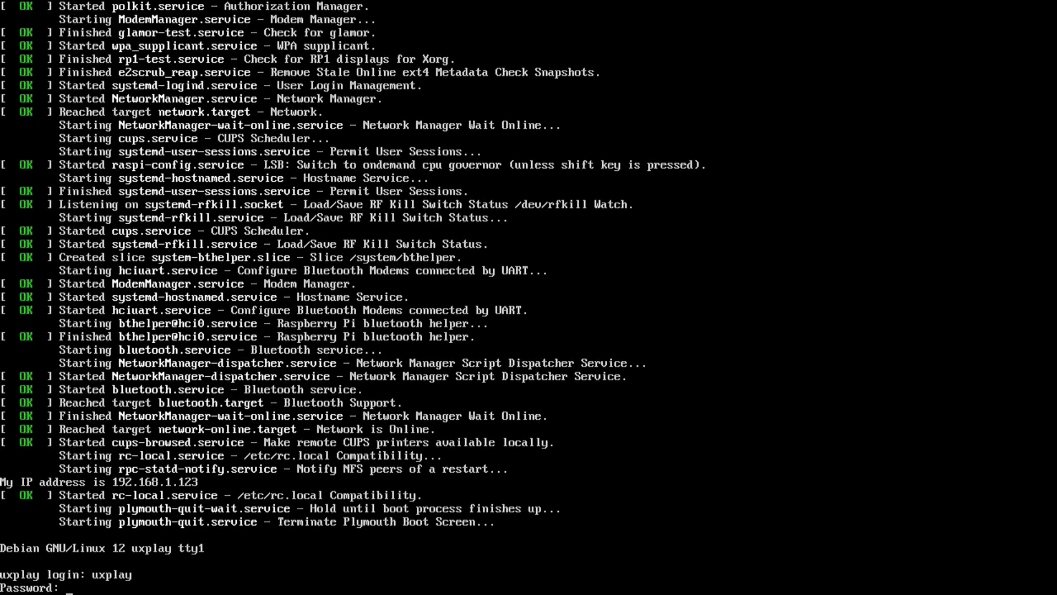
pyautogui.press('Return')
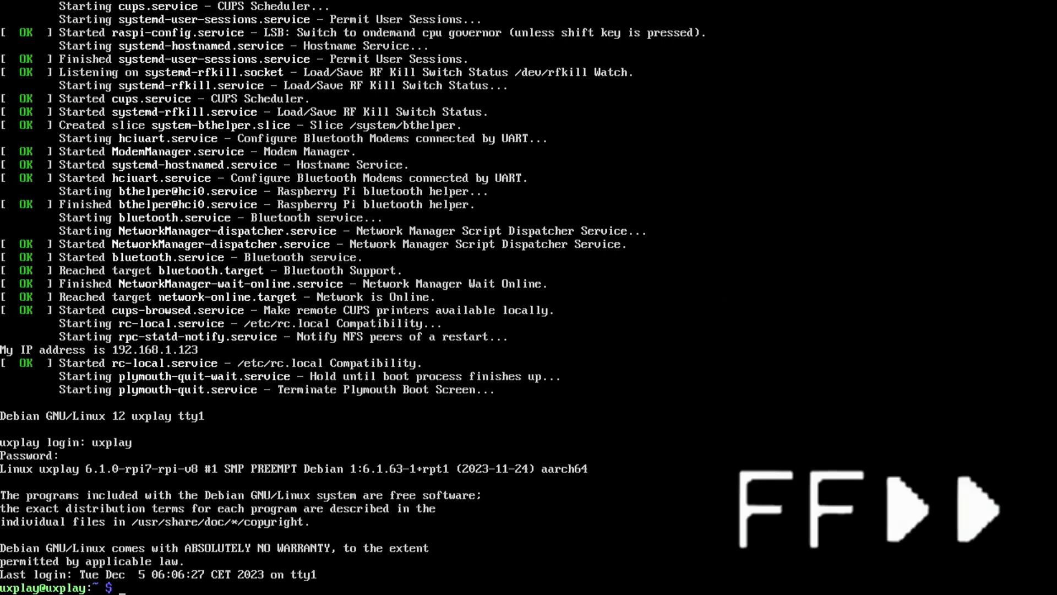
pyautogui.write('sudo apt-get update')
pyautogui.press('Return')
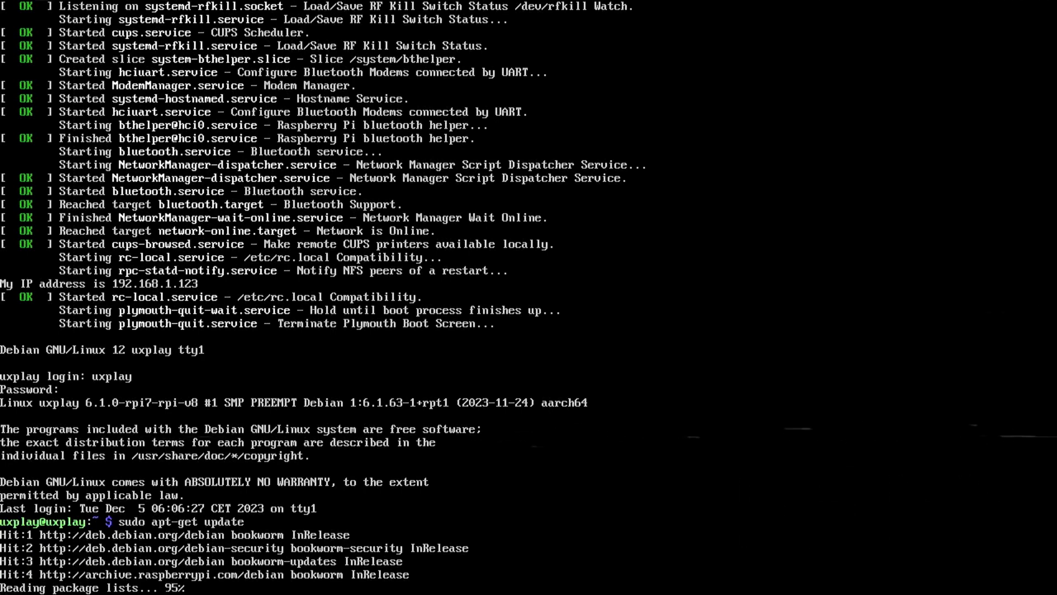
# Install uxplay with sudo apt-get install -y uxplay and launch the uxplay server.
pyautogui.write('sudo apt-get install -y uxplay')
pyautogui.press('Return')
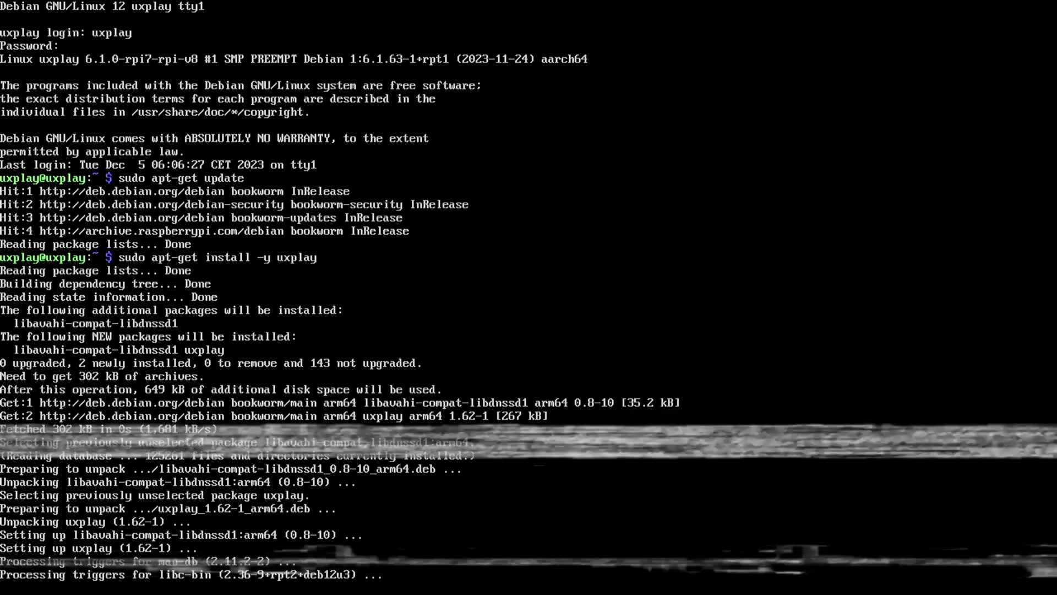
pyautogui.press('Return')
pyautogui.write('uxplay@uxplay:~ $ uxpla')
pyautogui.press('Return')
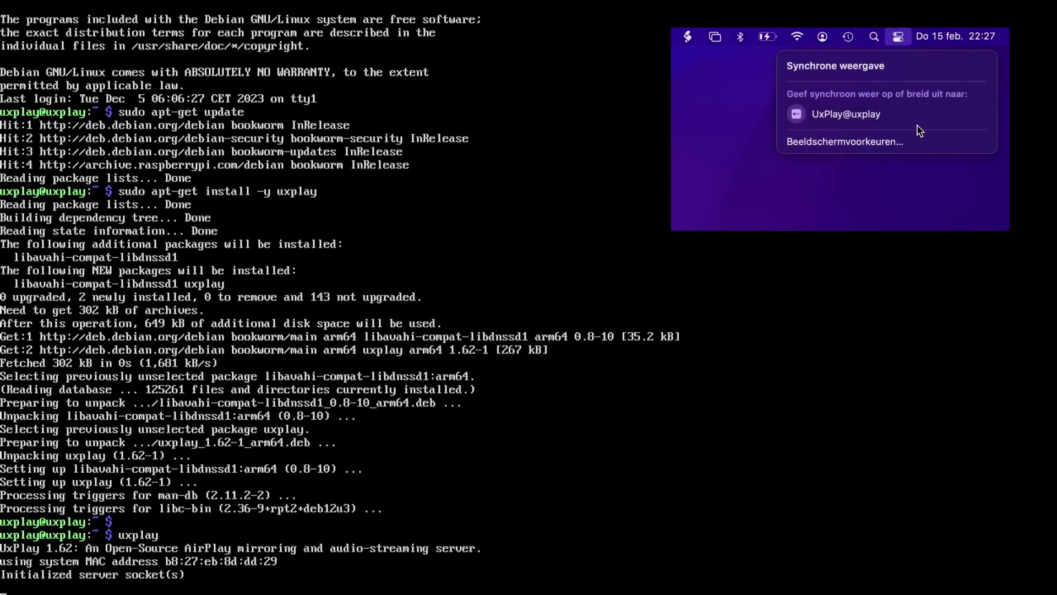
# Mirror the Mac's screen to the UxPlay receiver and show its mirroring options.
pyautogui.click(889, 118)
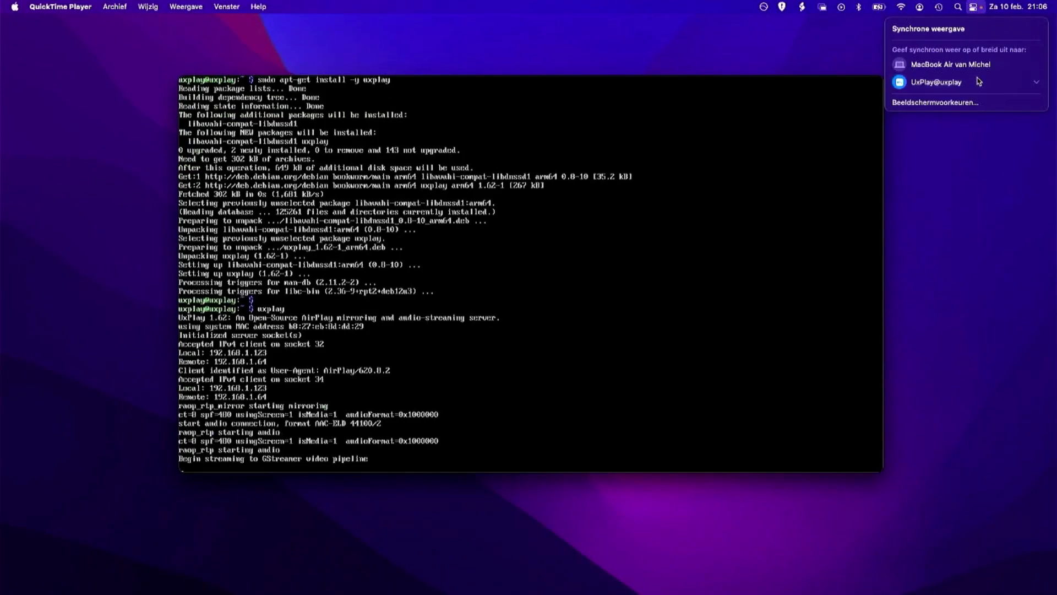
pyautogui.click(977, 81)
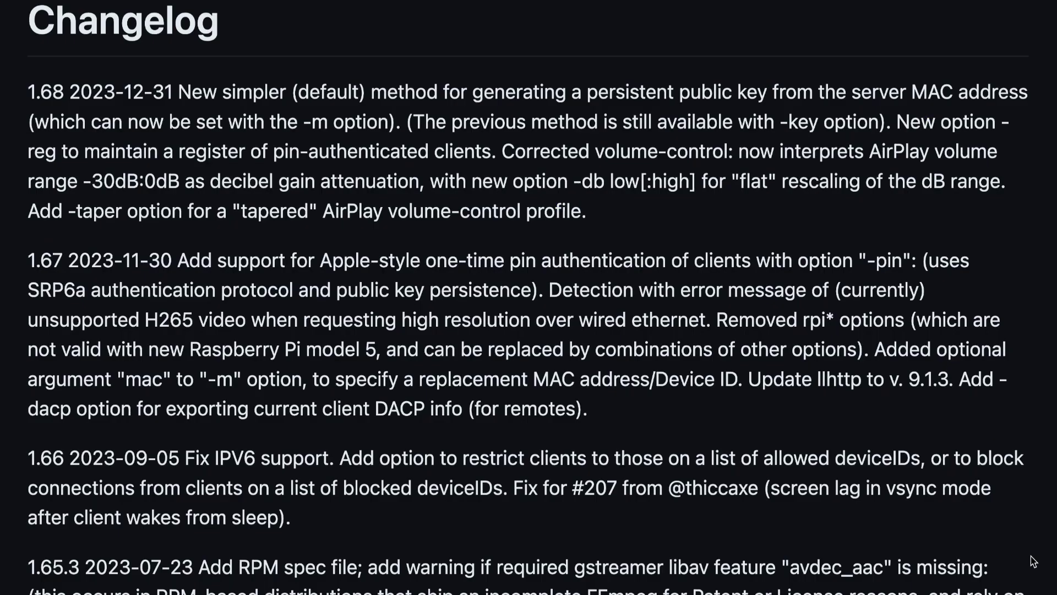
pyautogui.scroll(-3, 1033, 561)
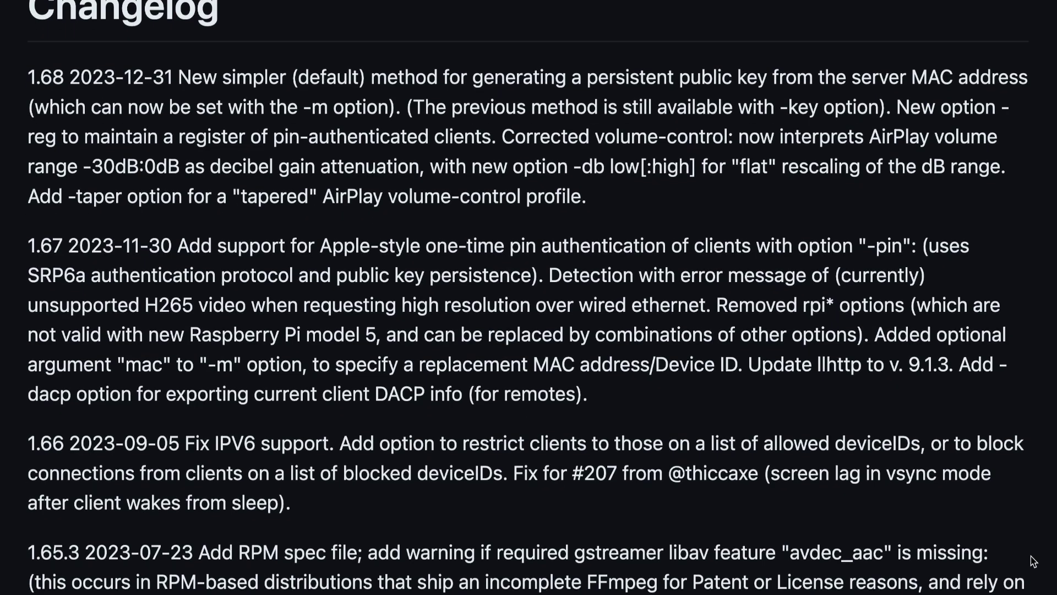
pyautogui.scroll(-3, 1034, 562)
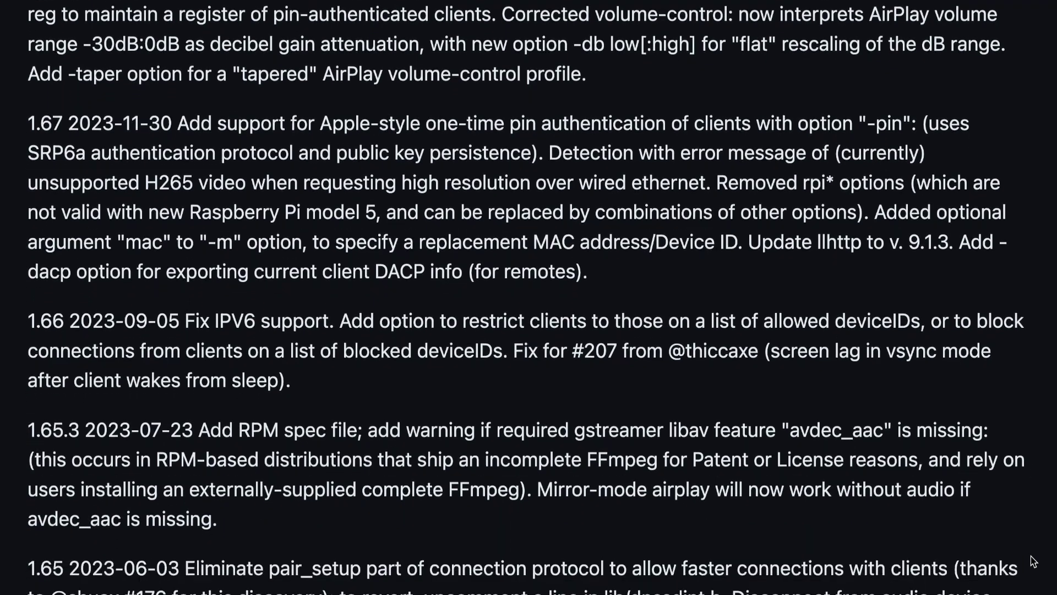
pyautogui.scroll(-3, 1033, 562)
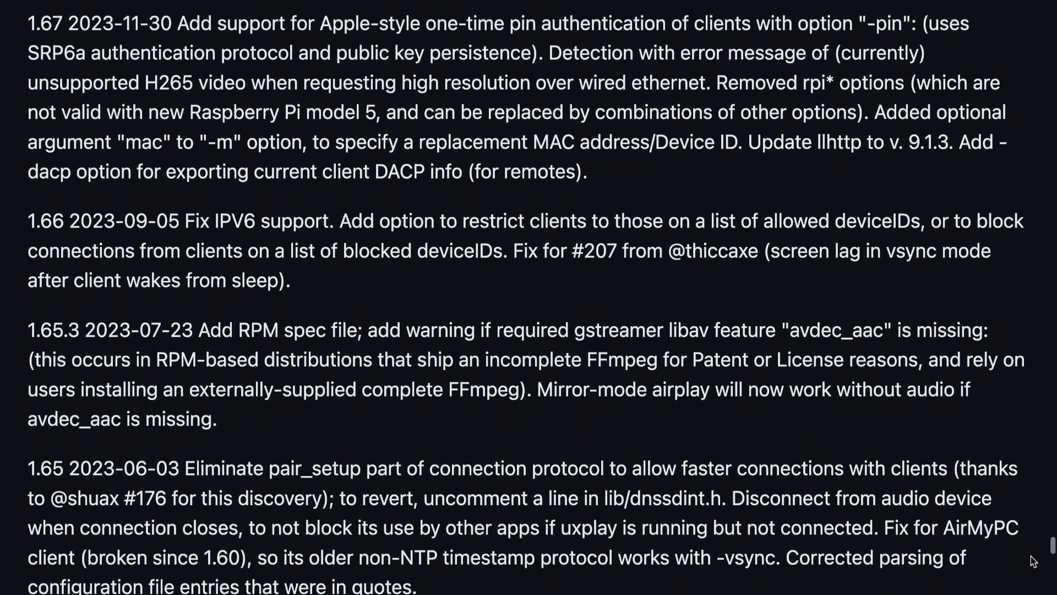
pyautogui.scroll(-3, 1033, 561)
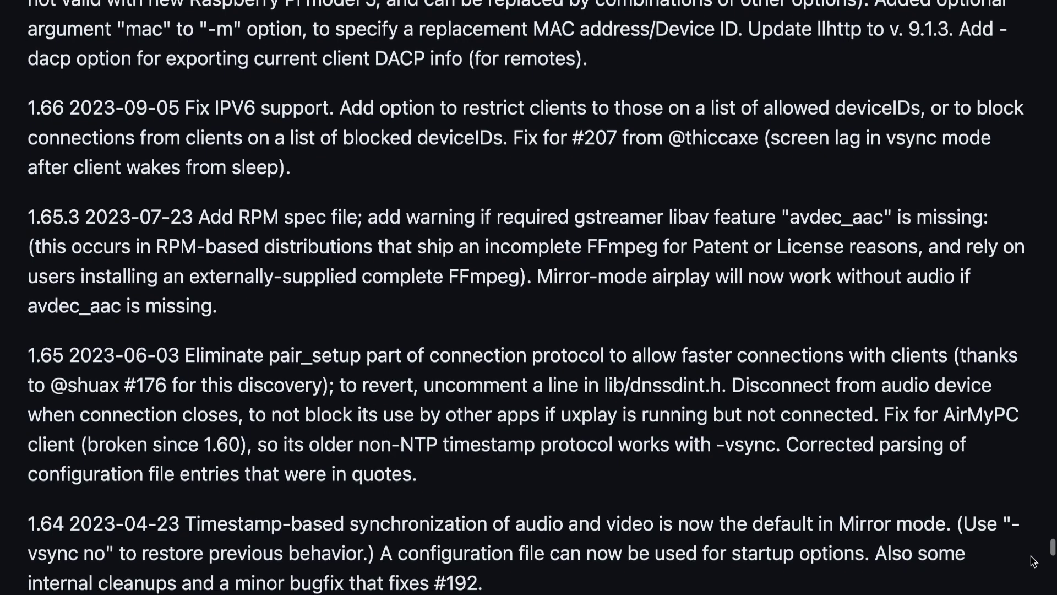
pyautogui.scroll(-2, 1033, 562)
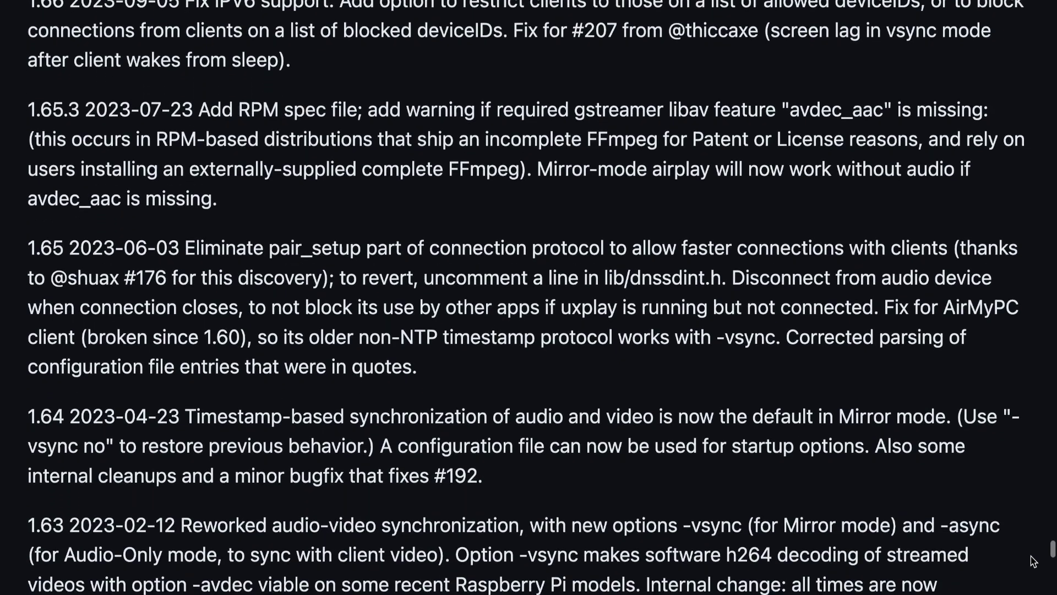
pyautogui.scroll(-1, 1033, 561)
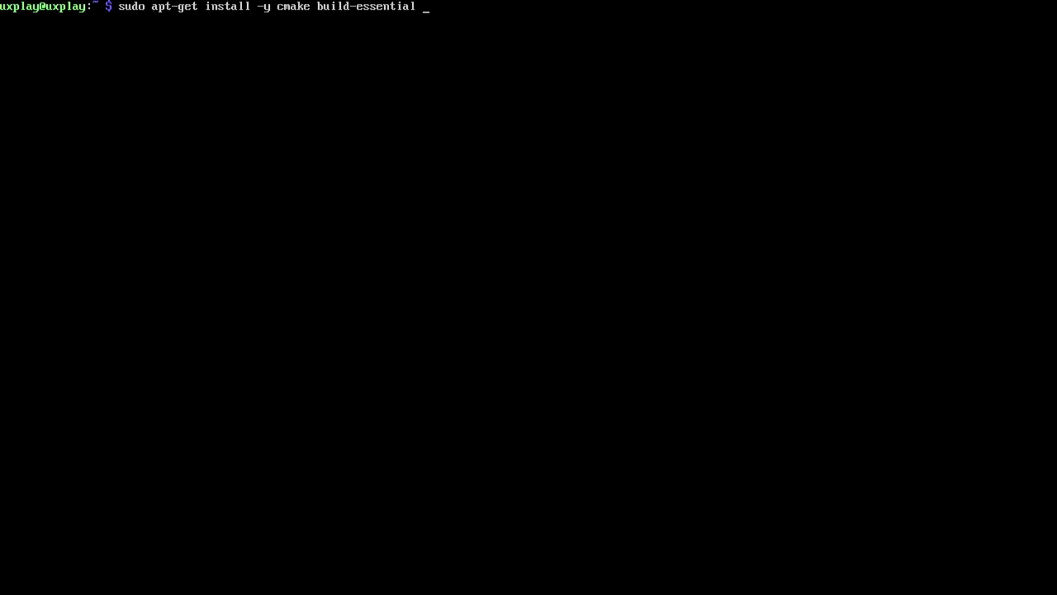
# Install cmake, build-essential, pkg-config and UxPlay's dev libraries, then git clone github.com/FDH2/UxPlay.
pyautogui.write('pkg-config')
pyautogui.press('Return')
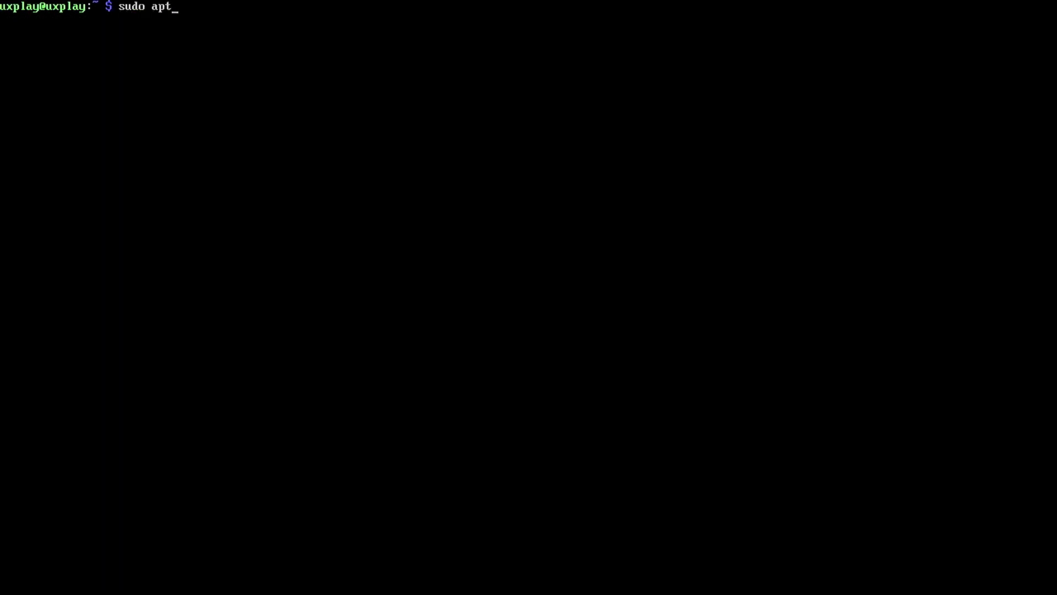
pyautogui.write('-get install -y libssl-dev libplist-dev libavahi-compat-')
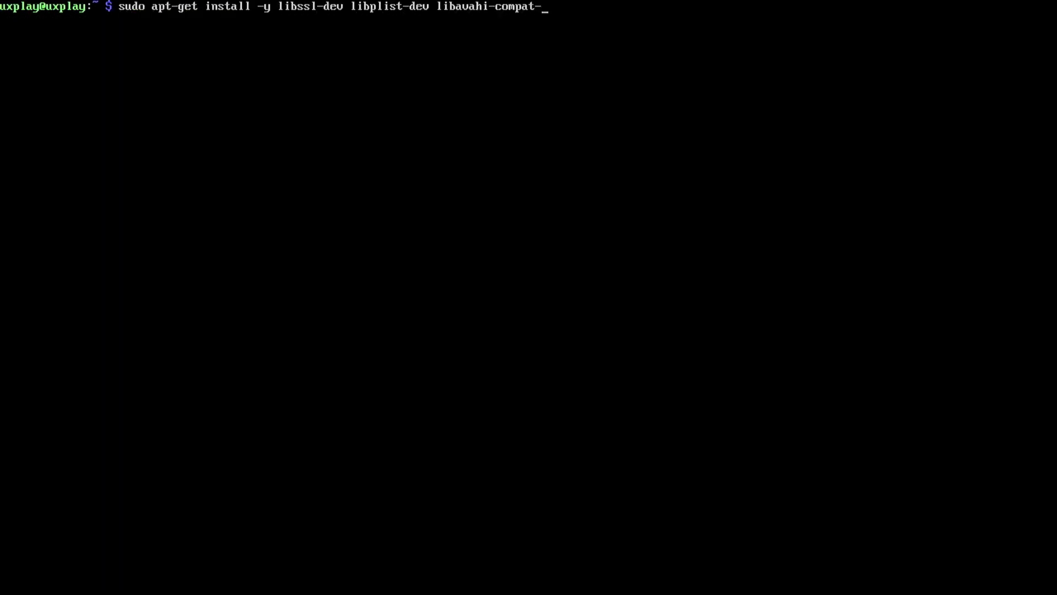
pyautogui.write('libdnssd-dev libgstreamer1.0-dev libgstreamer-pl')
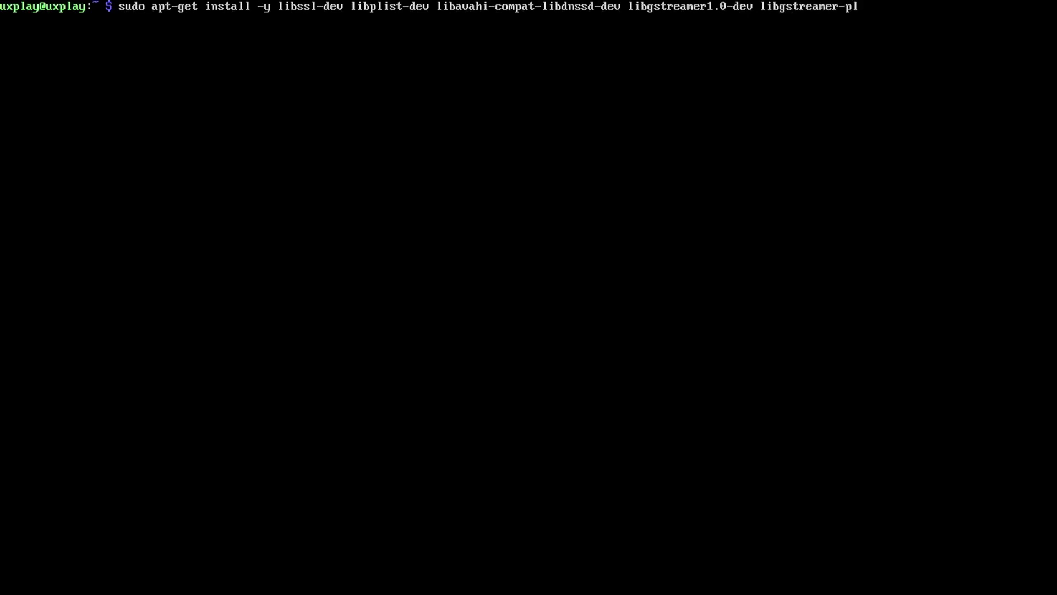
pyautogui.write('ugins-base1.0-dev')
pyautogui.press('Return')
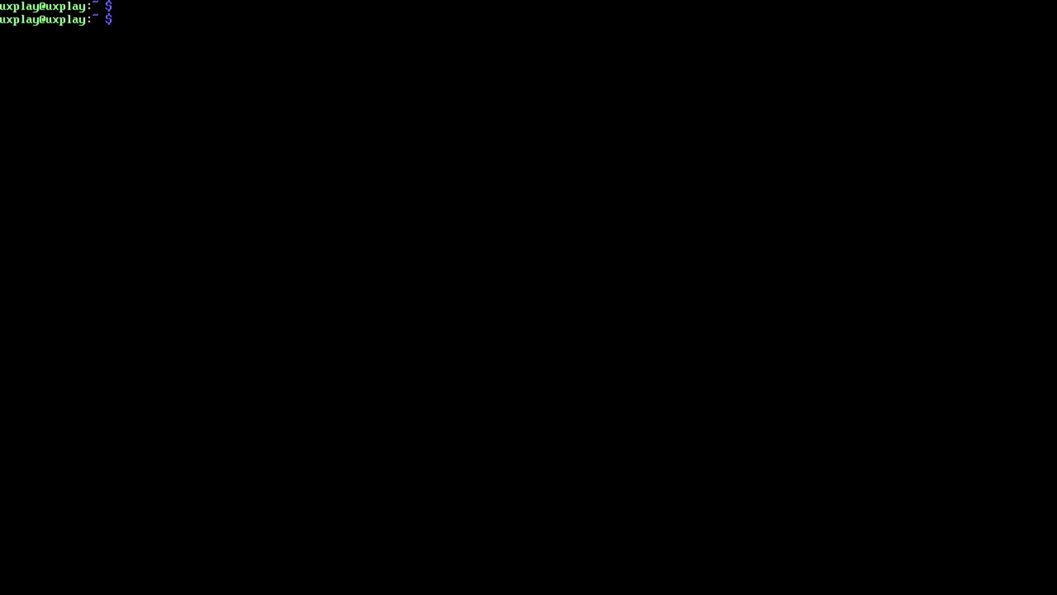
pyautogui.write('git clone https://github.com')
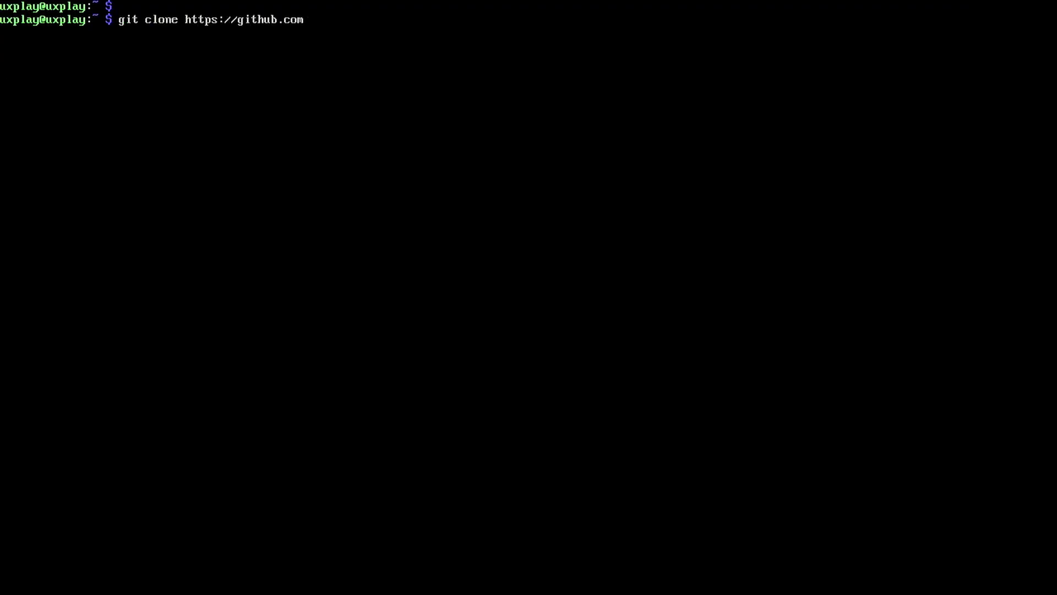
pyautogui.write('/FDH2/UxPlay')
pyautogui.press('Return')
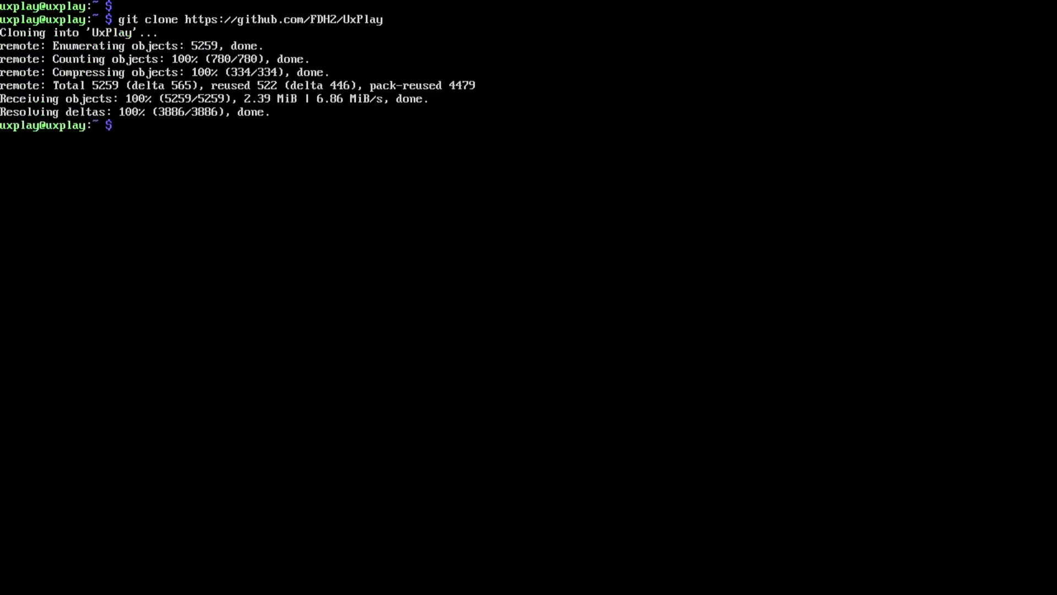
# Create a build folder inside UxPlay and change into it.
pyautogui.write('cd U')
pyautogui.press('Tab')
pyautogui.press('Return')
pyautogui.write('mkd')
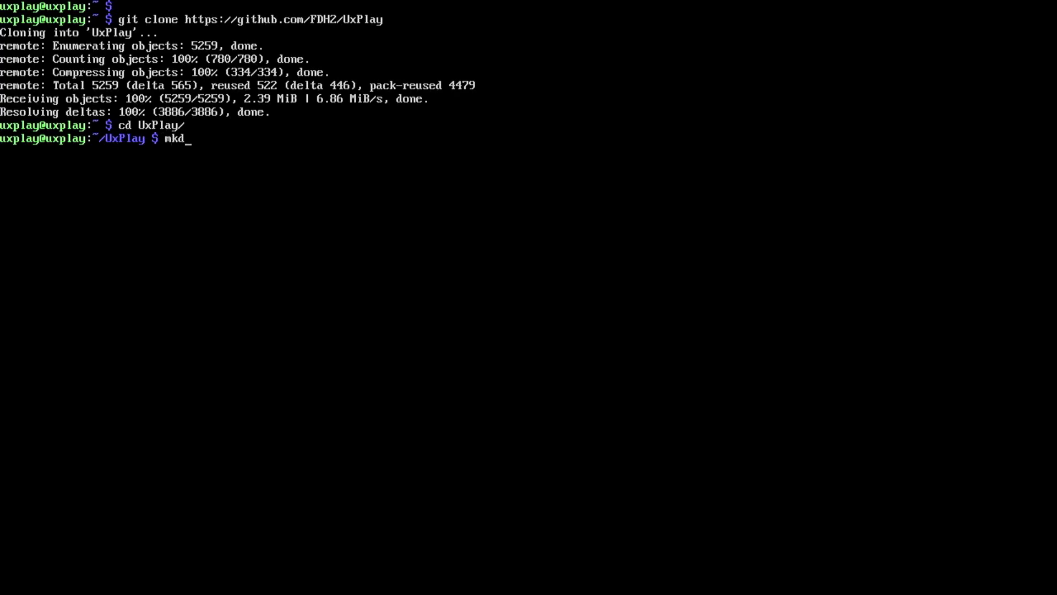
pyautogui.write('ir build')
pyautogui.press('Return')
pyautogui.write('c')
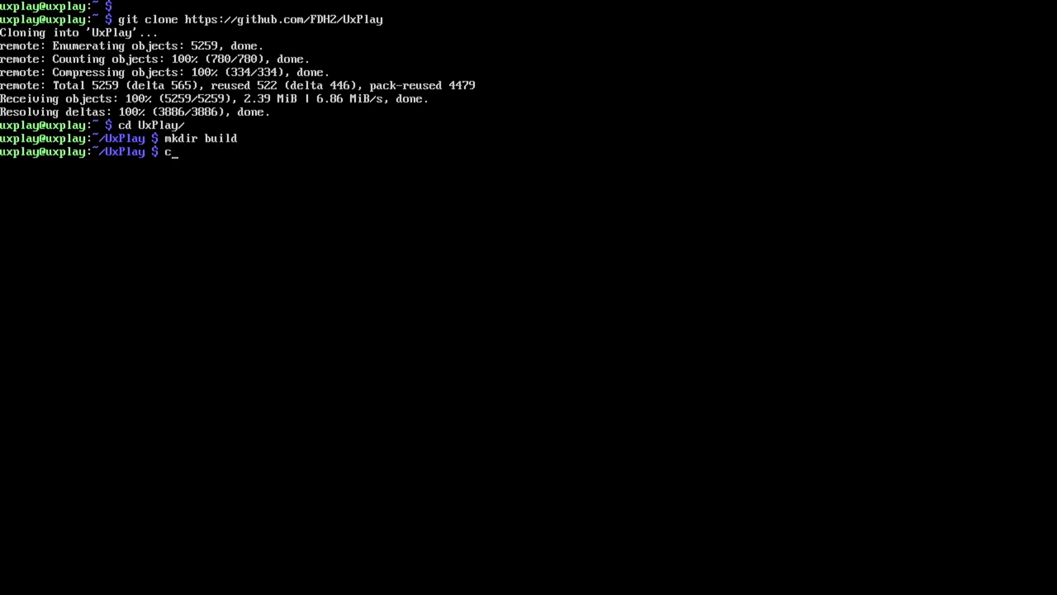
pyautogui.write('d build')
pyautogui.press('BackSpace')
pyautogui.write('ld')
pyautogui.press('Return')
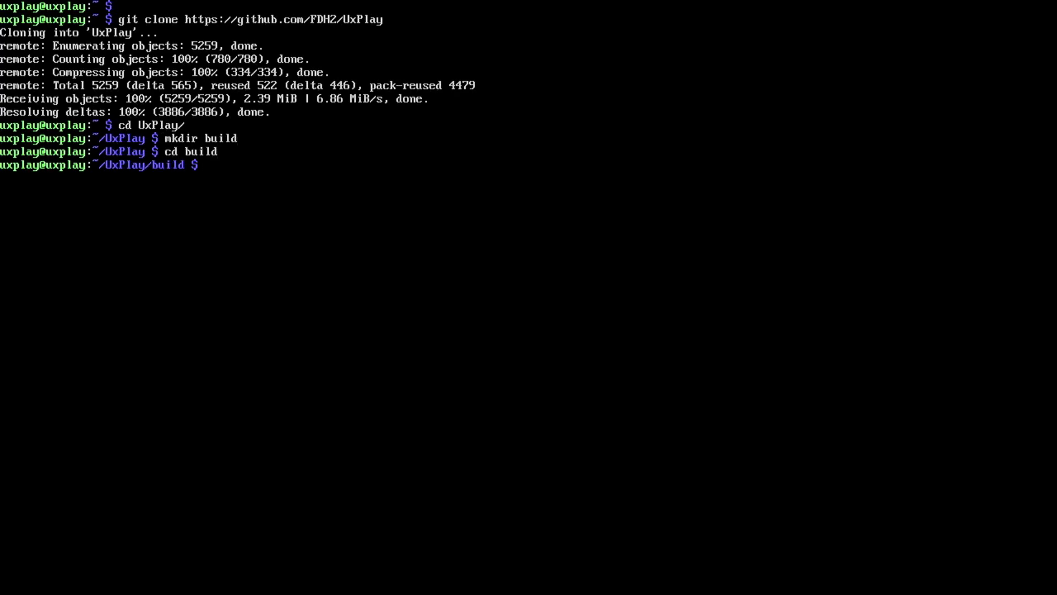
# Configure the source with cmake .. and compile uxplay with make.
pyautogui.write('cmake ..')
pyautogui.press('Return')
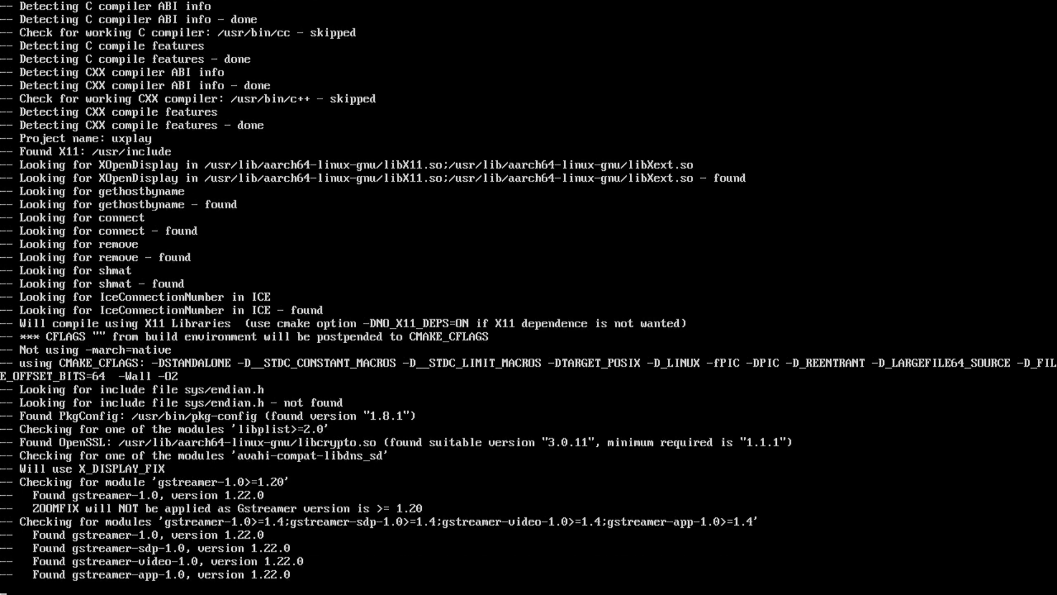
pyautogui.write('make')
pyautogui.press('Return')
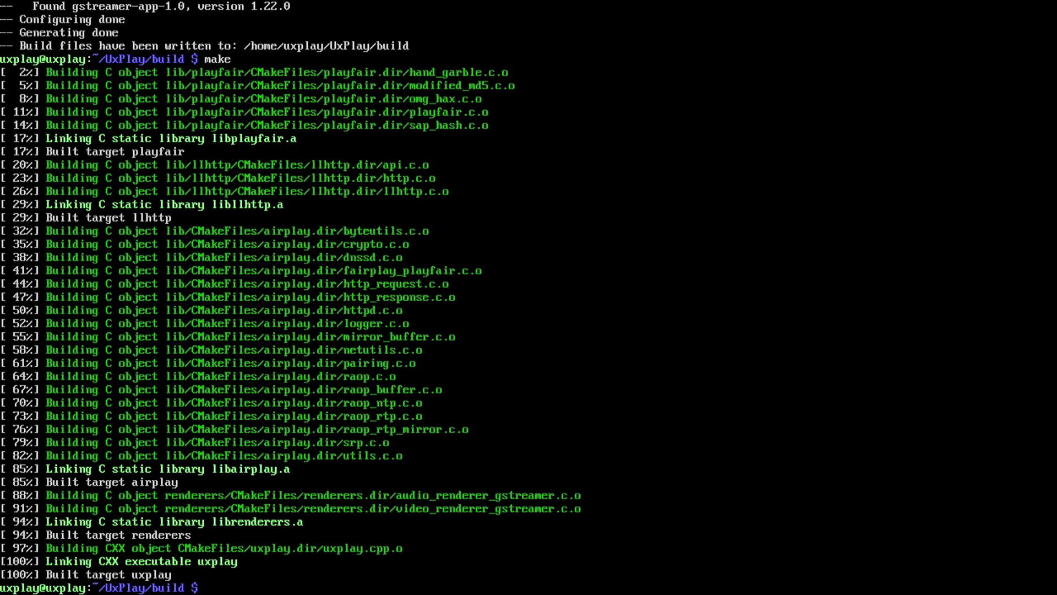
# Install UxPlay with sudo make install, clear the screen, and run /usr/local/bin/uxplay.
pyautogui.write('sudo make install')
pyautogui.press('Return')
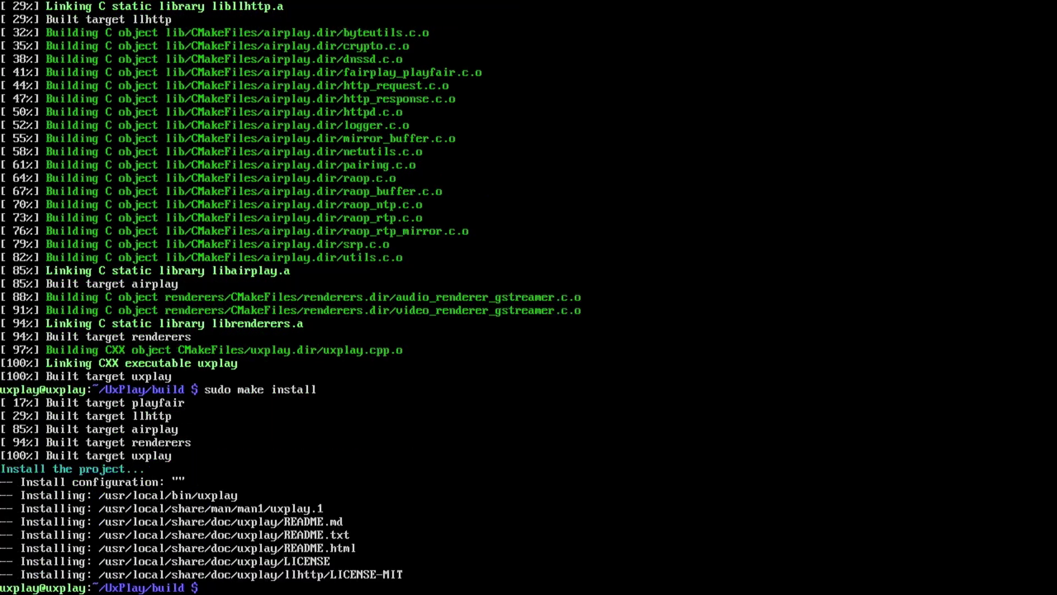
pyautogui.hotkey('ctrl', 'l')
pyautogui.write('/usr/loc')
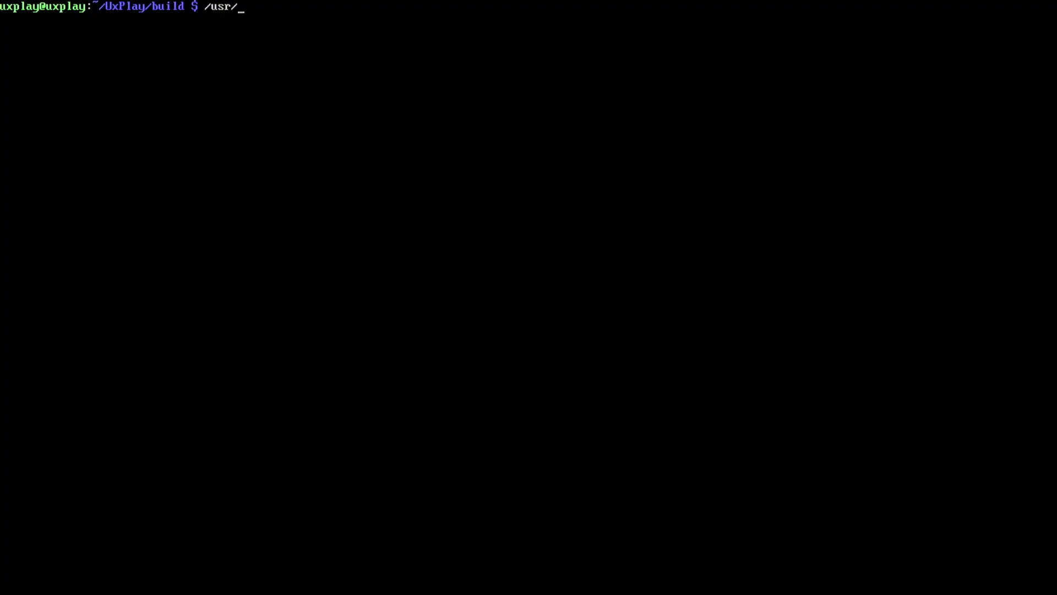
pyautogui.write('al/bin/uxplay')
pyautogui.press('Return')
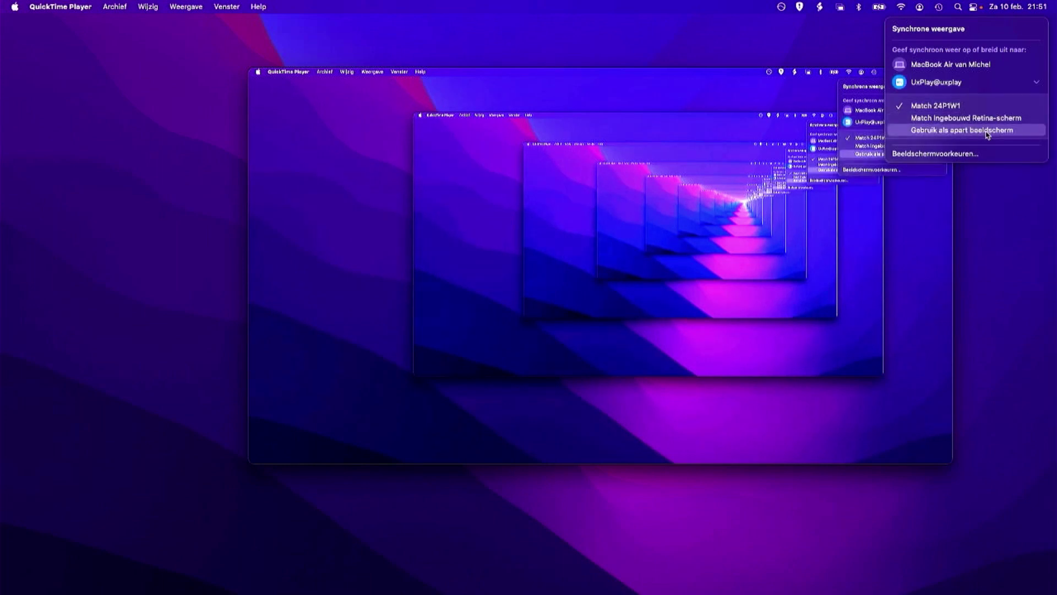
# Use the Pi as a separate display and play the intro video on it.
pyautogui.click(962, 130)
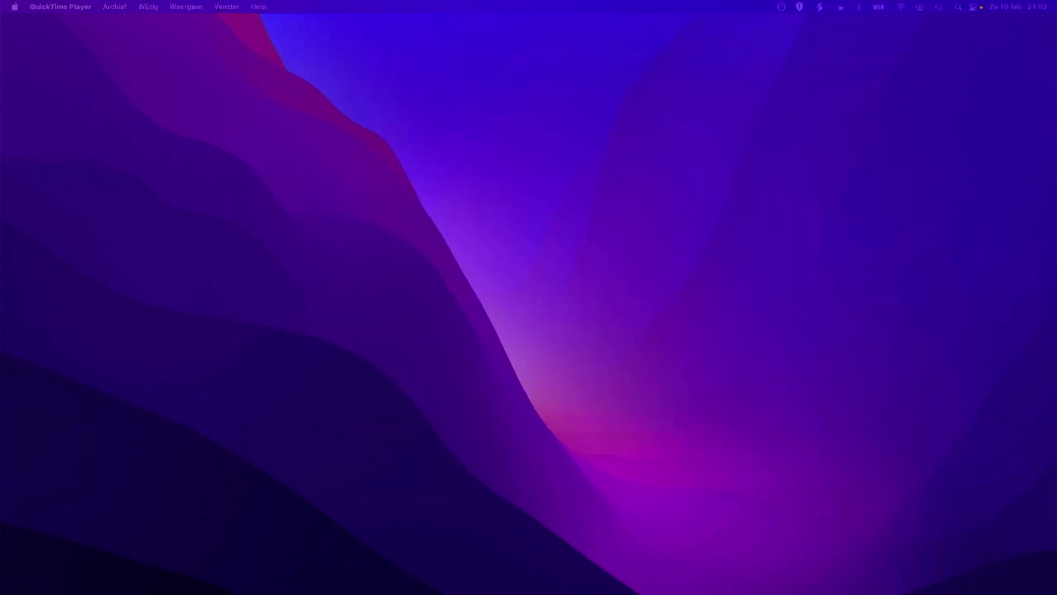
pyautogui.moveTo(0, 113); pyautogui.dragTo(500, 114)
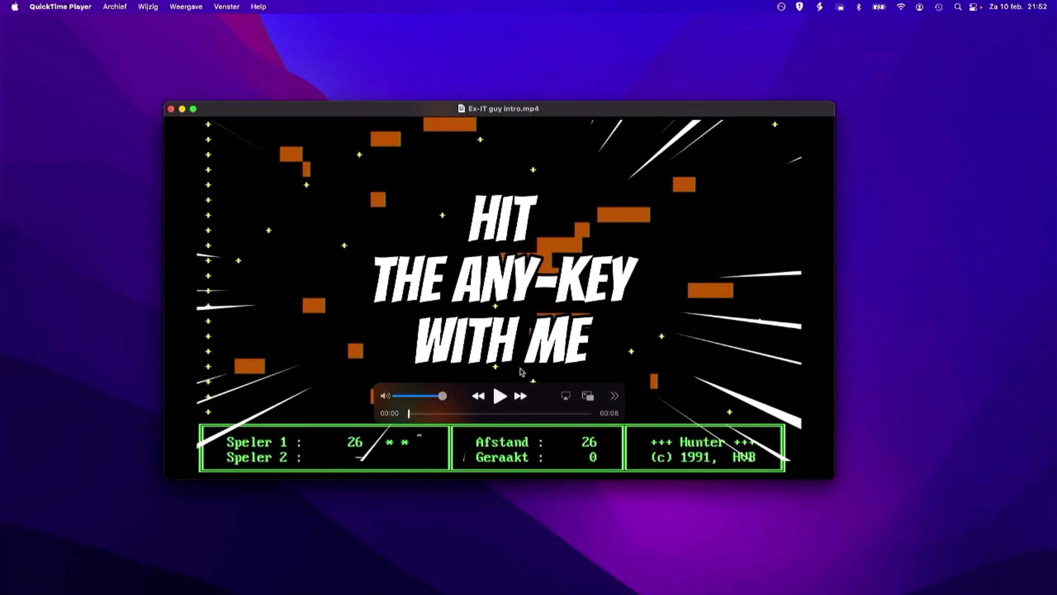
pyautogui.click(500, 399)
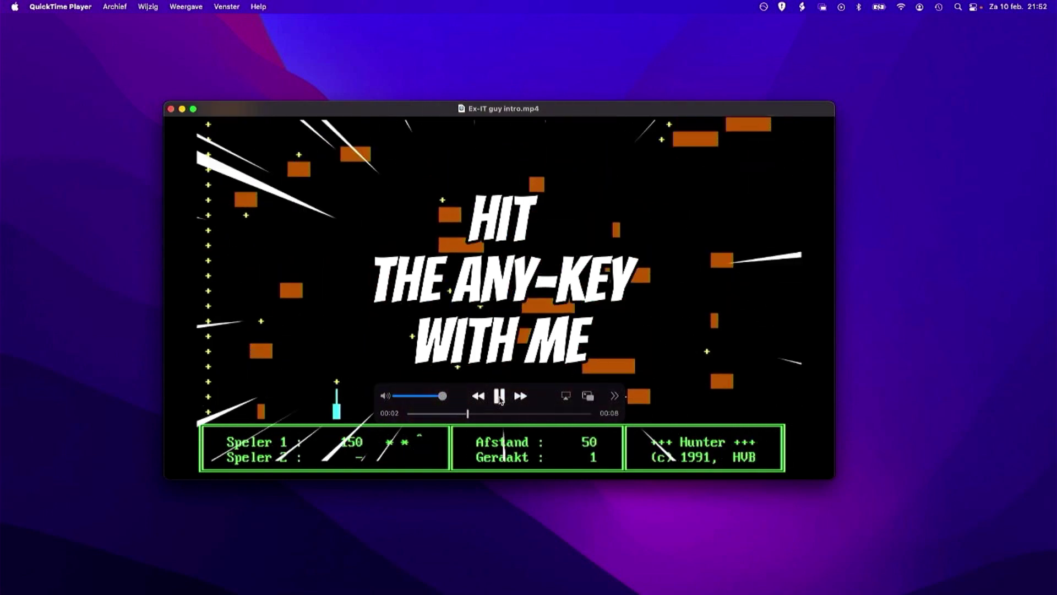
# Close the video window and bring up the screen mirroring options in Control Center.
pyautogui.press('super+w')
pyautogui.click(973, 7)
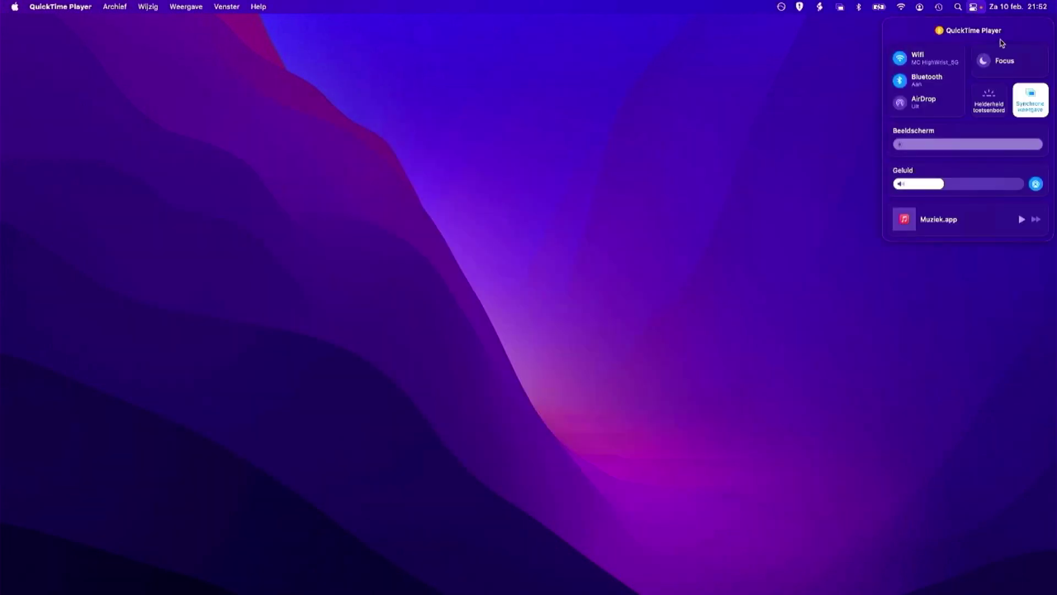
pyautogui.click(1030, 101)
# Stop mirroring to the UxPlay receiver and return to the Pi's home folder.
pyautogui.click(946, 83)
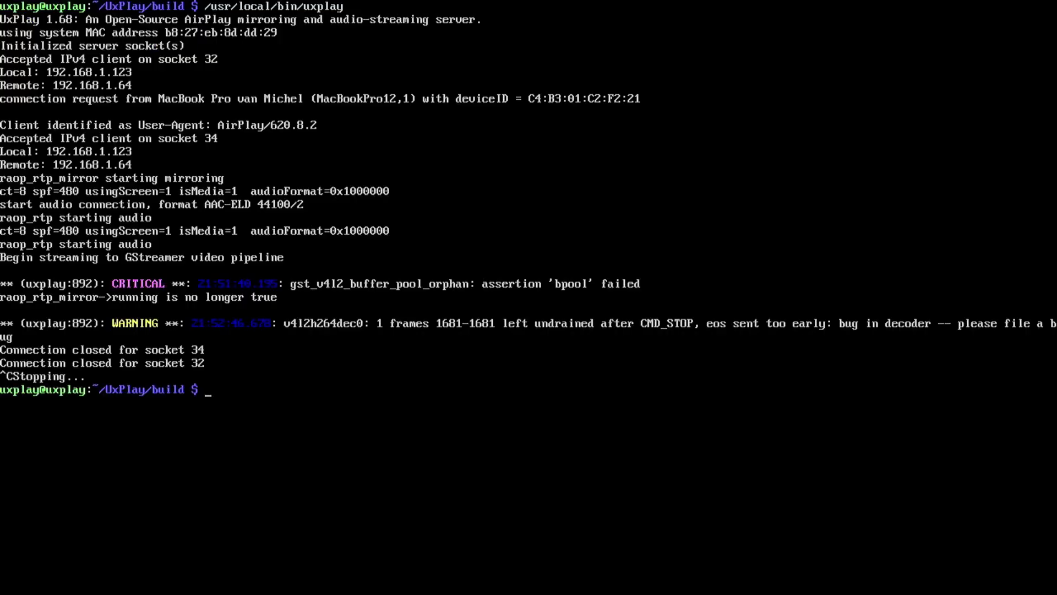
pyautogui.write('cd')
pyautogui.press('Return')
pyautogui.press('Return')
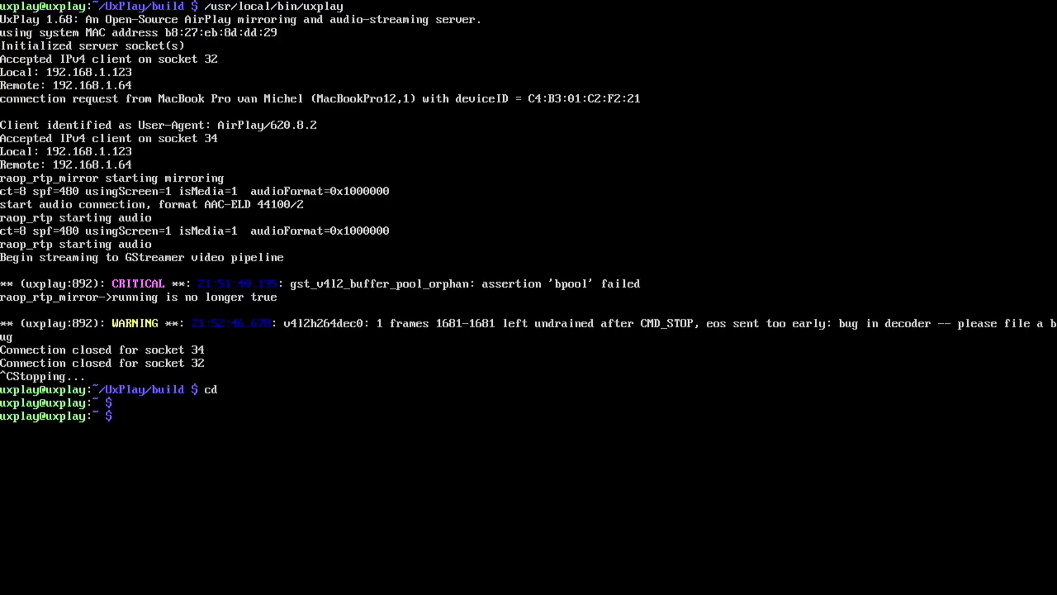
# Download bit.ly/uxplay-service with wget and open it in vi.
pyautogui.write('wget ')
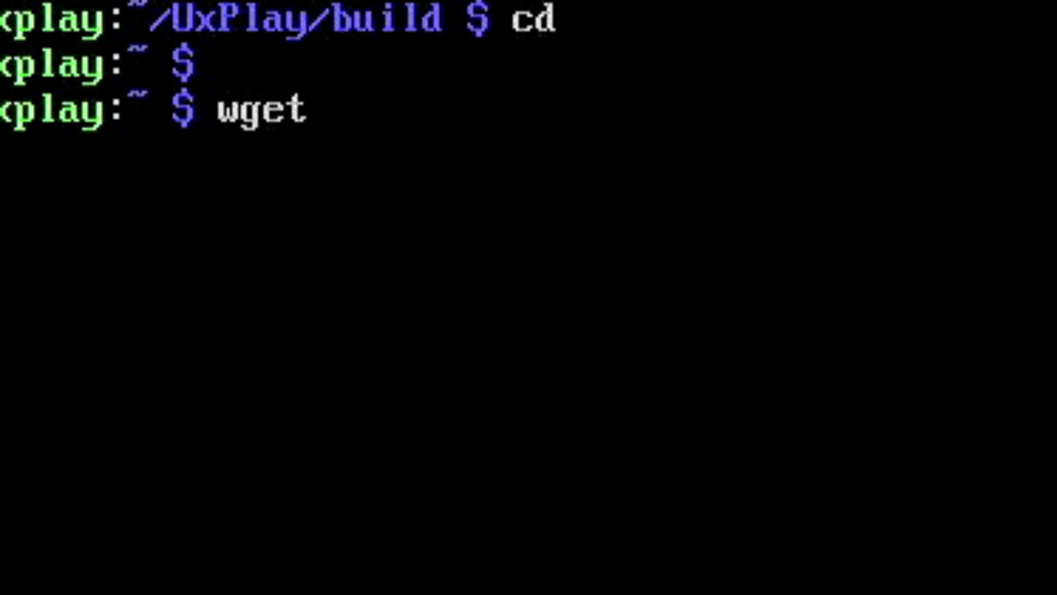
pyautogui.write('bit.ly')
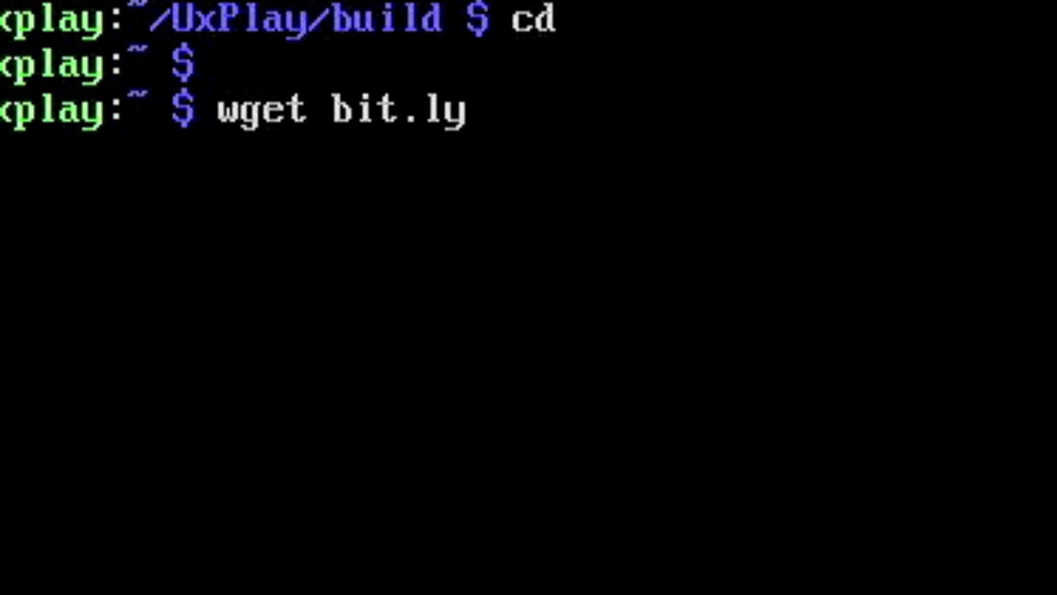
pyautogui.write('/uxplay-servi')
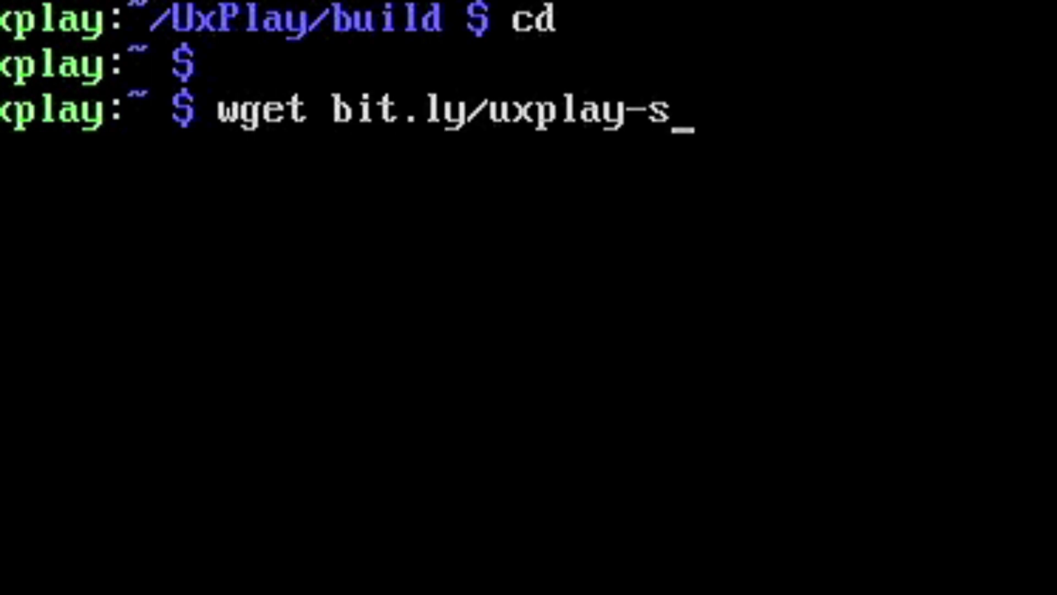
pyautogui.write('ce')
pyautogui.press('Return')
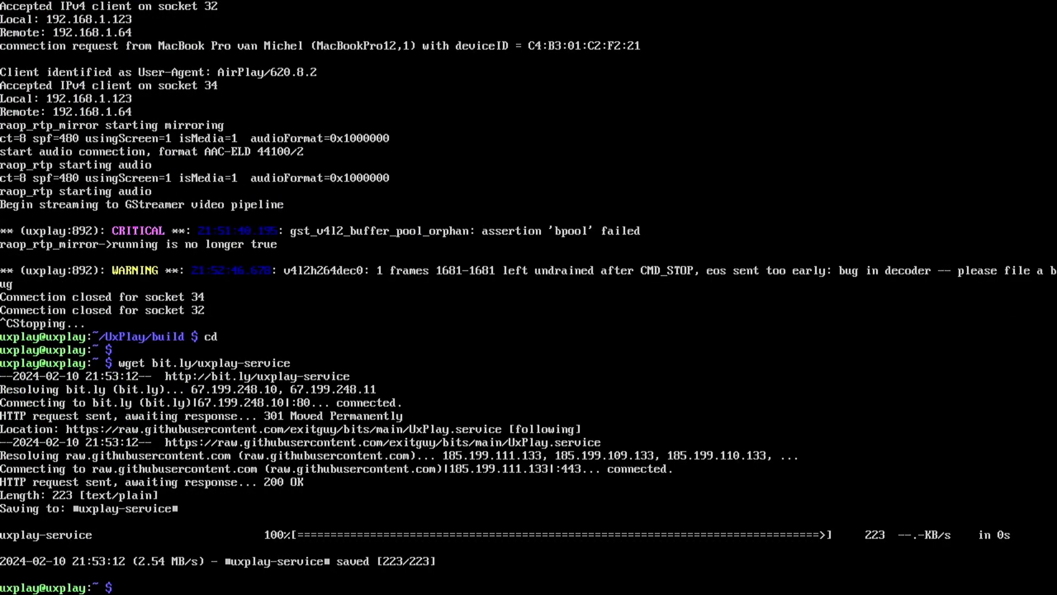
pyautogui.write('vi uxplay-service')
pyautogui.press('Return')
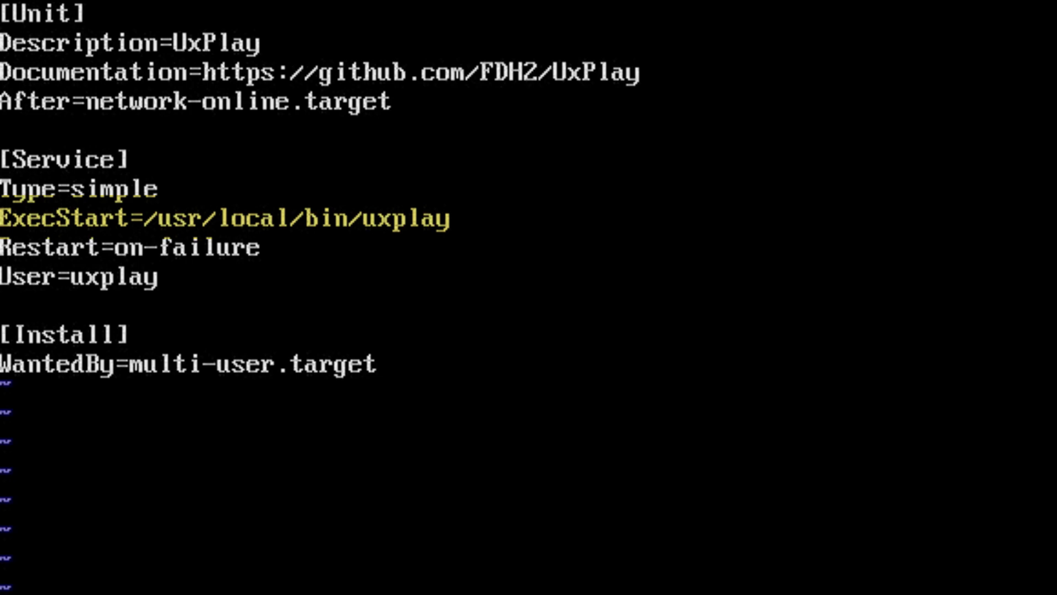
pyautogui.press('Down')
pyautogui.press('Down')
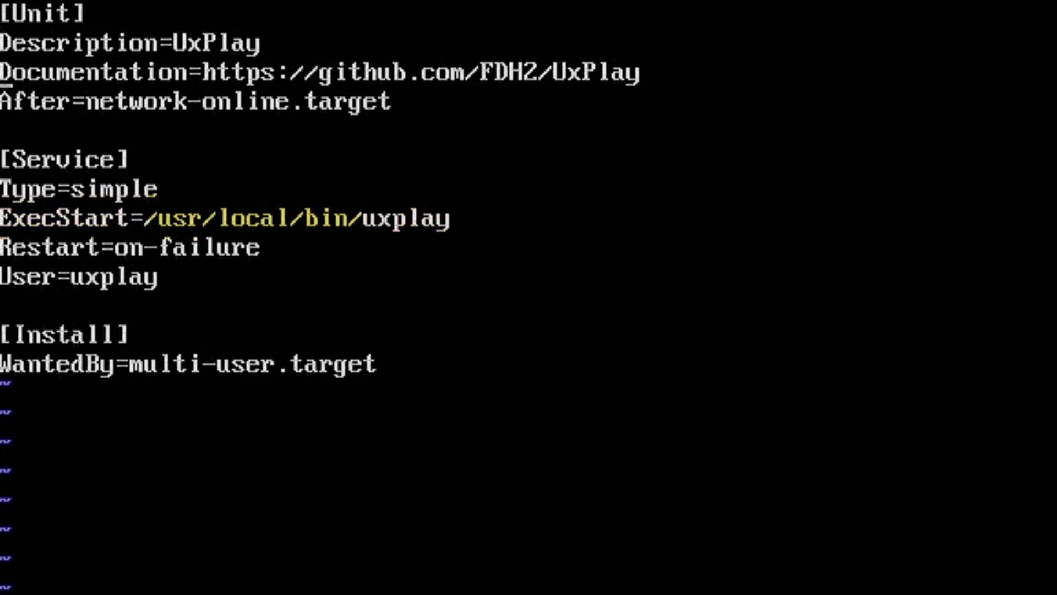
pyautogui.press('Down')
pyautogui.press('Down')
pyautogui.press('Down')
pyautogui.press('Down')
pyautogui.press('Down')
pyautogui.press('Right')
pyautogui.press('Right')
pyautogui.press('Right')
pyautogui.press('Right')
pyautogui.press('Right')
pyautogui.press('Right')
pyautogui.press('Right')
pyautogui.press('Right')
pyautogui.press('Right')
pyautogui.press('Right')
pyautogui.press('Right')
pyautogui.press('Right')
pyautogui.press('Right')
pyautogui.press('Right')
pyautogui.press('Right')
pyautogui.press('Delete')
pyautogui.press('Delete')
pyautogui.press('Delete')
pyautogui.press('Delete')
pyautogui.press('Delete')
pyautogui.press('Delete')
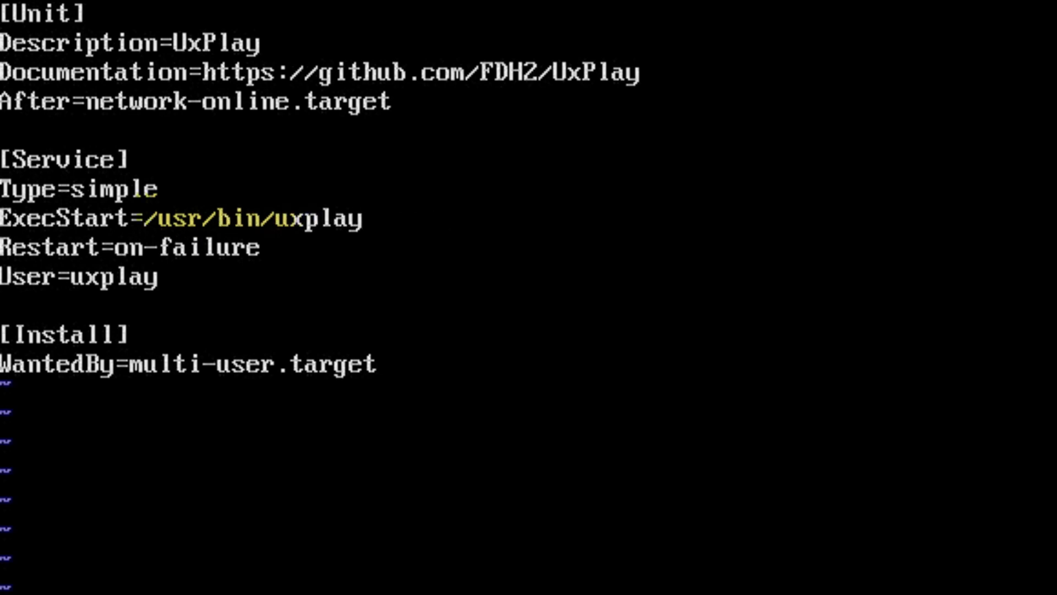
pyautogui.write('uA -a 0')
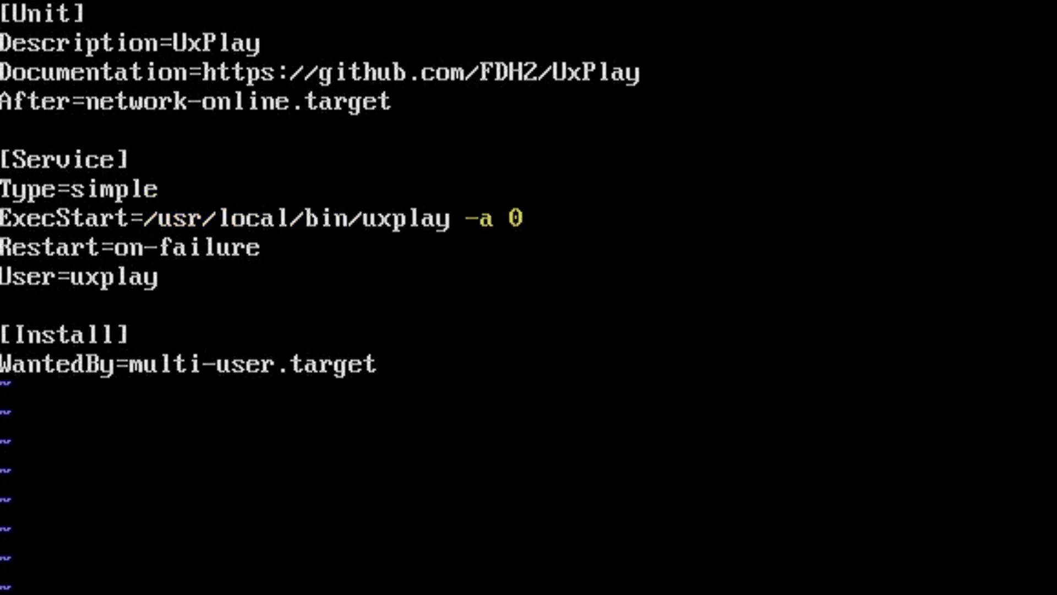
pyautogui.press('BackSpace')
pyautogui.press('BackSpace')
pyautogui.press('BackSpace')
pyautogui.press('BackSpace')
pyautogui.press('BackSpace')
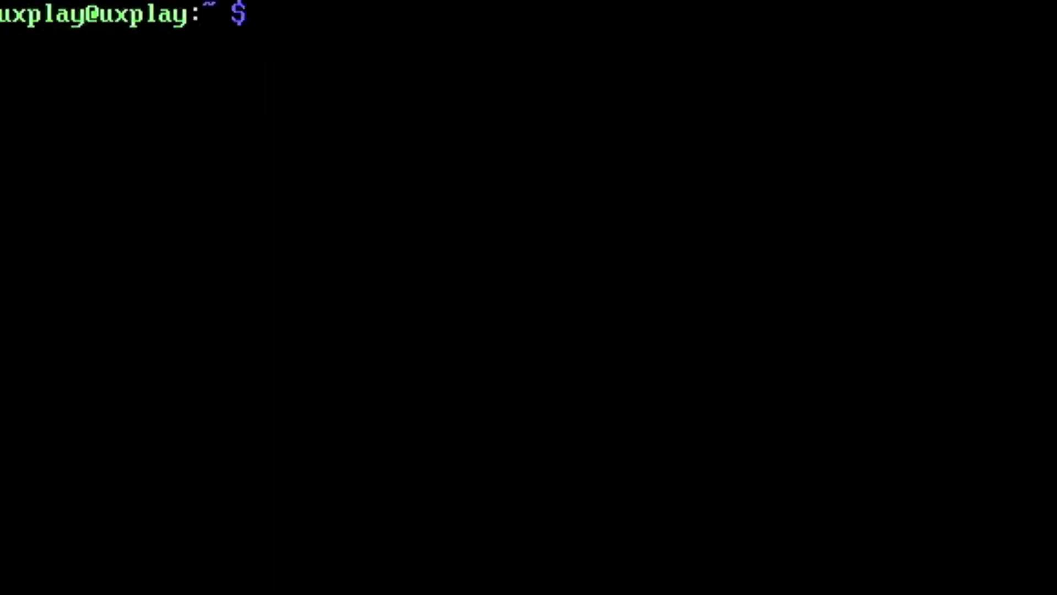
# Quit the editor and copy uxplay-service to /etc/systemd/system/UxPlay.service.
pyautogui.press('Return')
pyautogui.write('sudo cp')
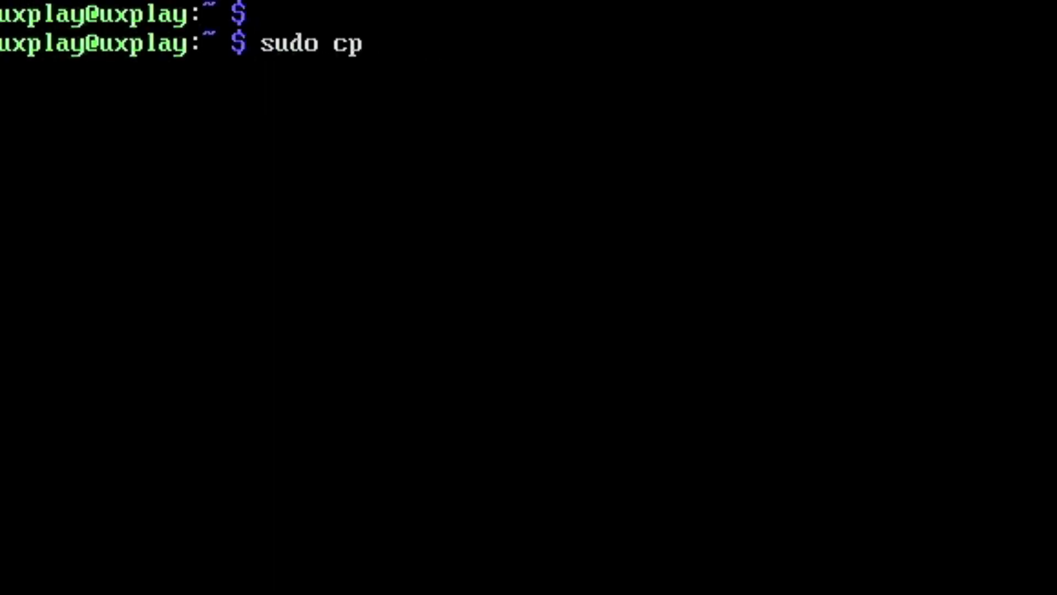
pyautogui.write(' uxplay-service /etc/systemd/')
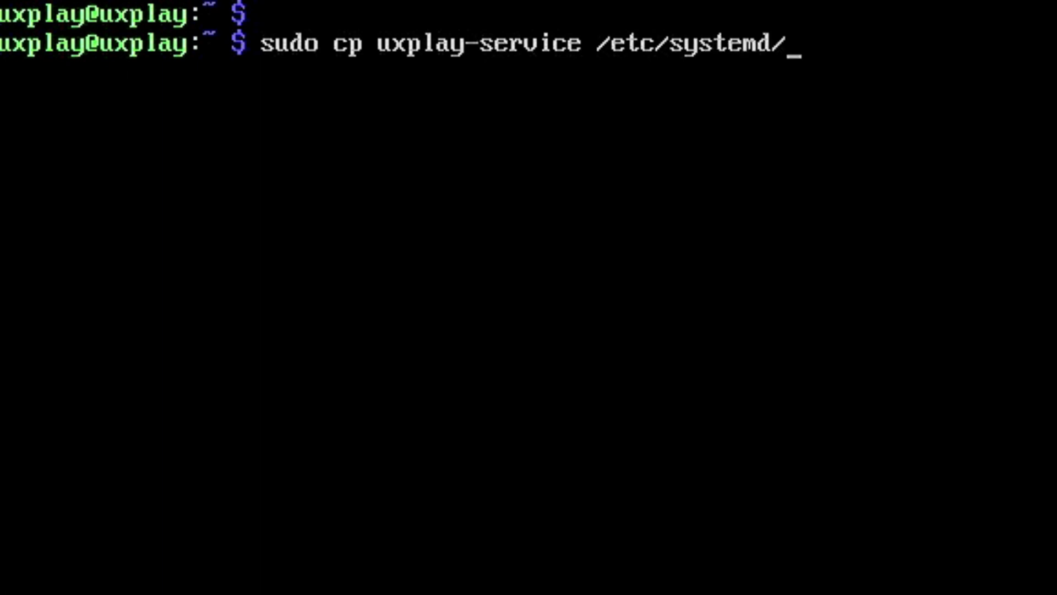
pyautogui.write('system/UxPlay.ser')
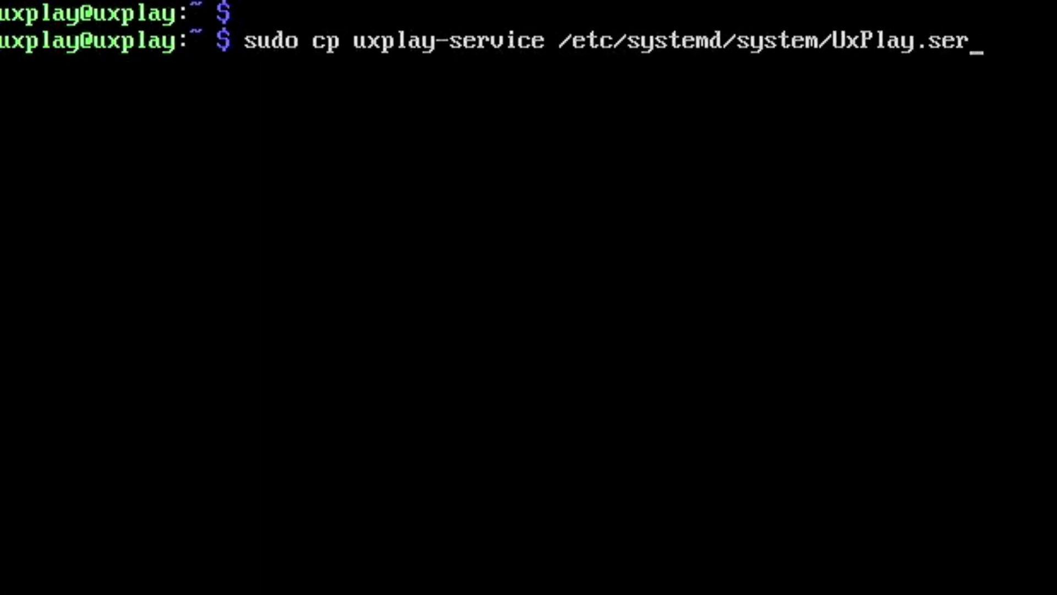
pyautogui.write('vice')
pyautogui.press('Return')
# Enable UxPlay.service at boot with sudo systemctl enable.
pyautogui.write('syst')
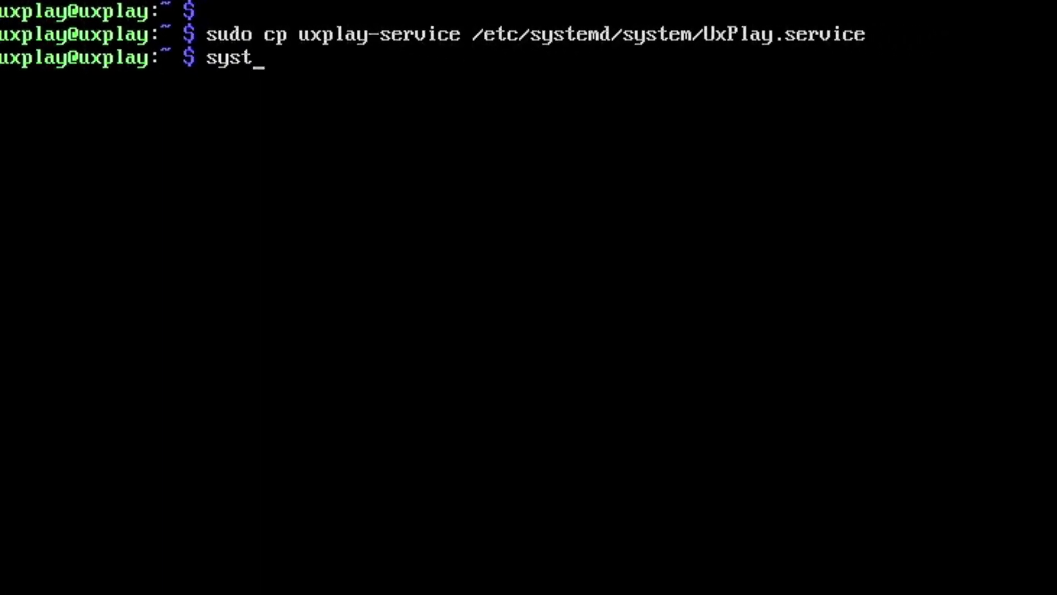
pyautogui.write('emctl enable UxPlay.service')
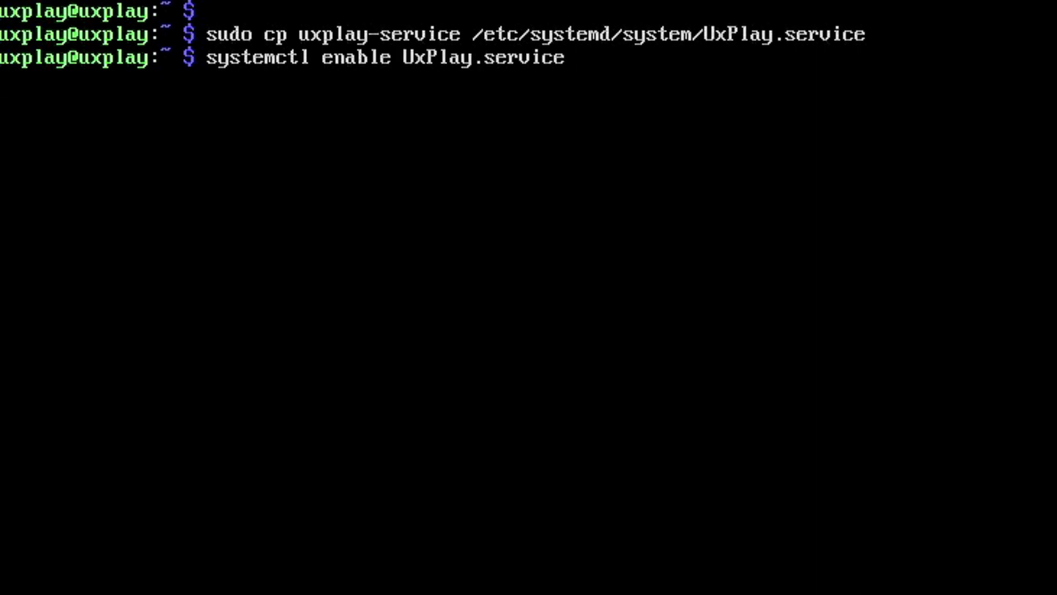
pyautogui.press('Return')
pyautogui.hotkey('ctrl', 'c')
pyautogui.press('Up')
pyautogui.press('Home')
pyautogui.write('sudo')
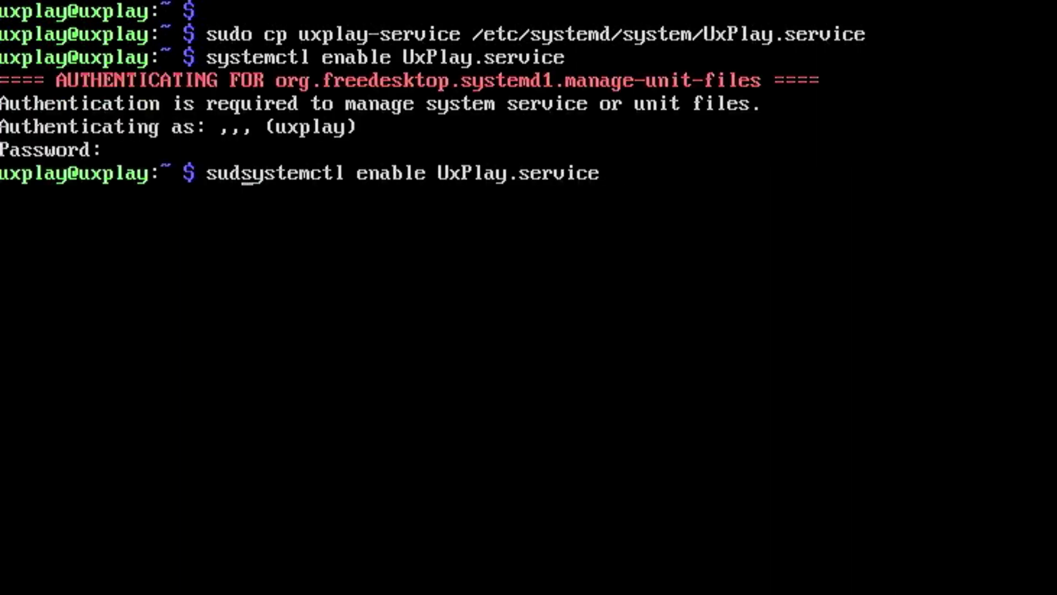
pyautogui.press('Return')
# List running processes with ps auxf.
pyautogui.press('Return')
pyautogui.write('psa')
pyautogui.press('BackSpace')
pyautogui.press('BackSpace')
pyautogui.write('auxf')
pyautogui.press('Return')
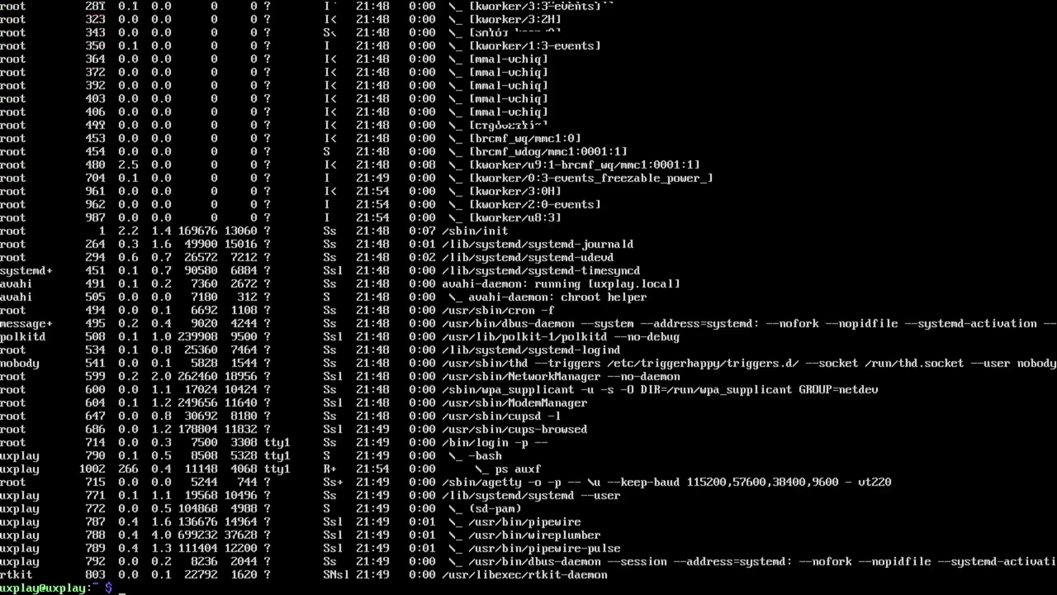
# Disable the cups and cups-browsed services with sudo systemctl disable.
pyautogui.write('sudo systemctl disable cups.service')
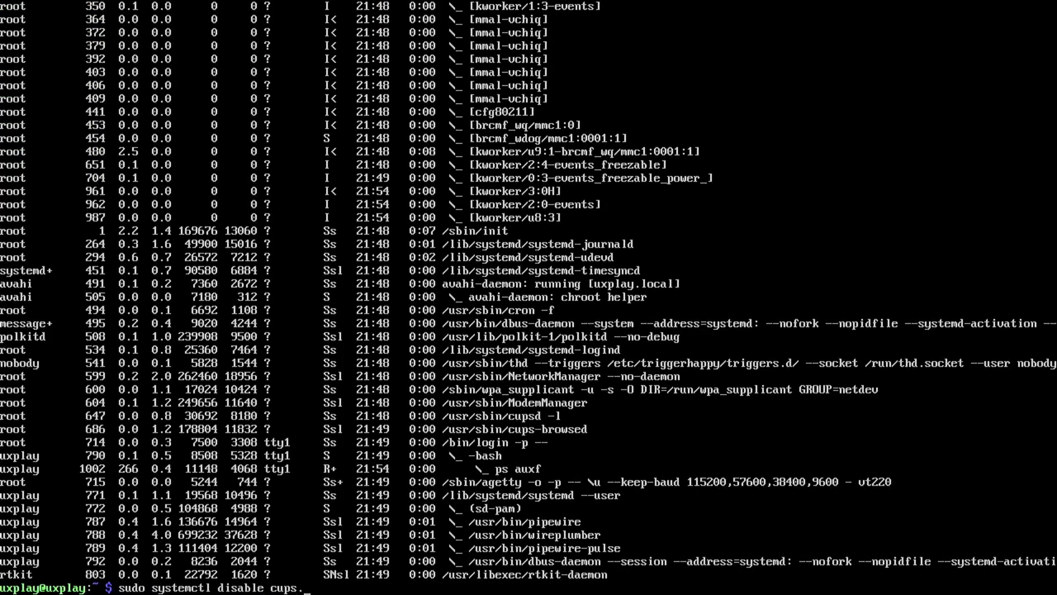
pyautogui.press('Return')
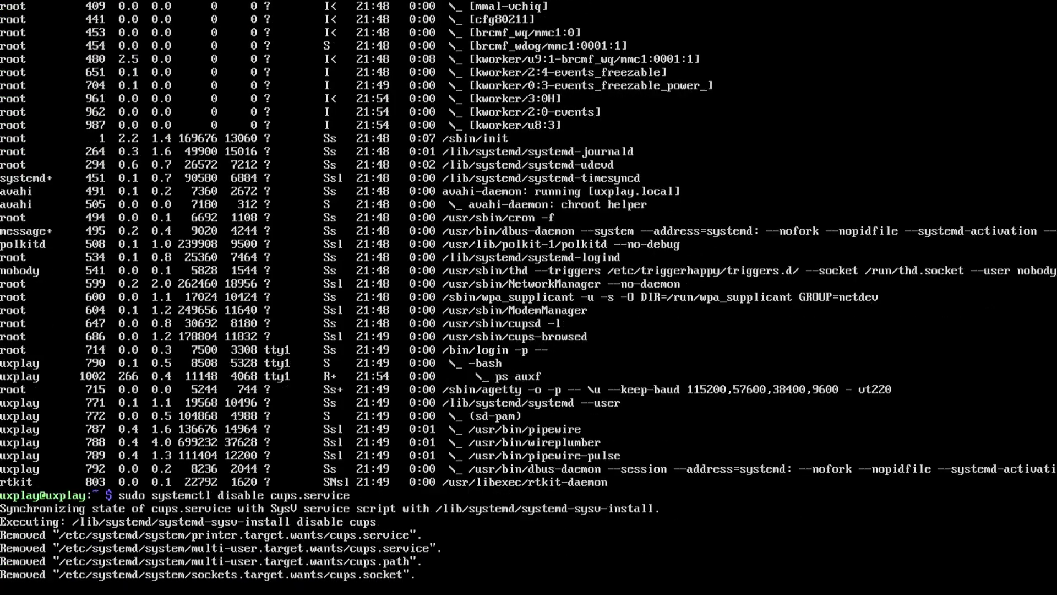
pyautogui.write('sudo systemctl disable cups-browsed.service')
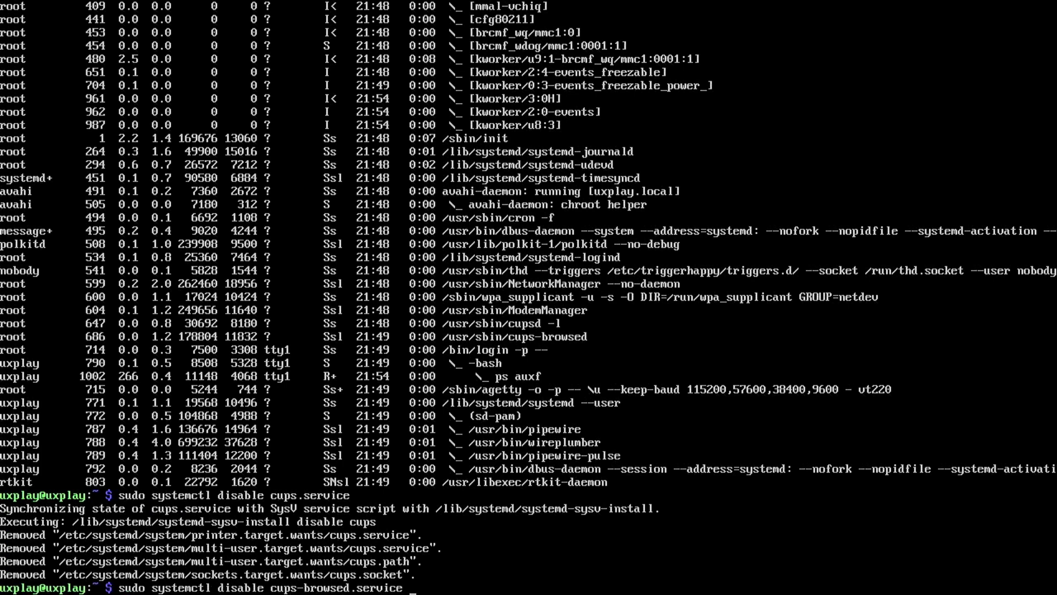
pyautogui.press('Return')
# Disable ModemManager.service and bluetooth.service as well.
pyautogui.press('Up')
pyautogui.press('BackSpace')
pyautogui.press('BackSpace')
pyautogui.press('BackSpace')
pyautogui.press('BackSpace')
pyautogui.press('BackSpace')
pyautogui.press('BackSpace')
pyautogui.press('BackSpace')
pyautogui.press('BackSpace')
pyautogui.press('BackSpace')
pyautogui.press('BackSpace')
pyautogui.press('BackSpace')
pyautogui.press('BackSpace')
pyautogui.press('BackSpace')
pyautogui.press('BackSpace')
pyautogui.press('BackSpace')
pyautogui.press('BackSpace')
pyautogui.press('BackSpace')
pyautogui.press('BackSpace')
pyautogui.press('BackSpace')
pyautogui.press('BackSpace')
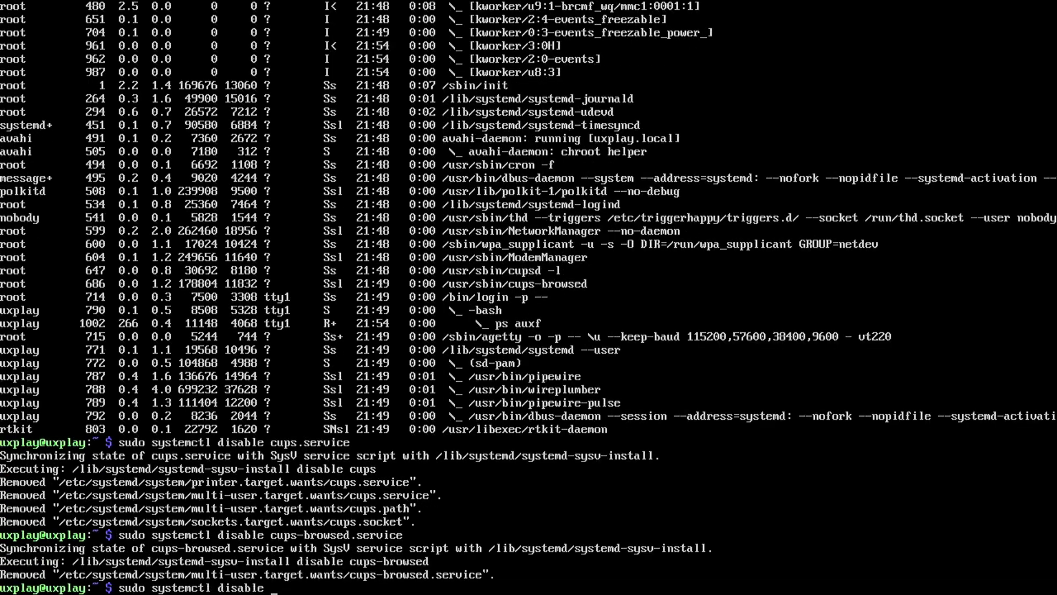
pyautogui.write('ModemManager.service')
pyautogui.press('Return')
pyautogui.press('Up')
pyautogui.press('BackSpace')
pyautogui.press('BackSpace')
pyautogui.press('BackSpace')
pyautogui.press('BackSpace')
pyautogui.press('BackSpace')
pyautogui.press('BackSpace')
pyautogui.press('BackSpace')
pyautogui.press('BackSpace')
pyautogui.press('BackSpace')
pyautogui.press('BackSpace')
pyautogui.press('BackSpace')
pyautogui.press('BackSpace')
pyautogui.press('BackSpace')
pyautogui.press('BackSpace')
pyautogui.press('BackSpace')
pyautogui.press('BackSpace')
pyautogui.press('BackSpace')
pyautogui.press('BackSpace')
pyautogui.press('BackSpace')
pyautogui.press('BackSpace')
pyautogui.write('bluetooth.service')
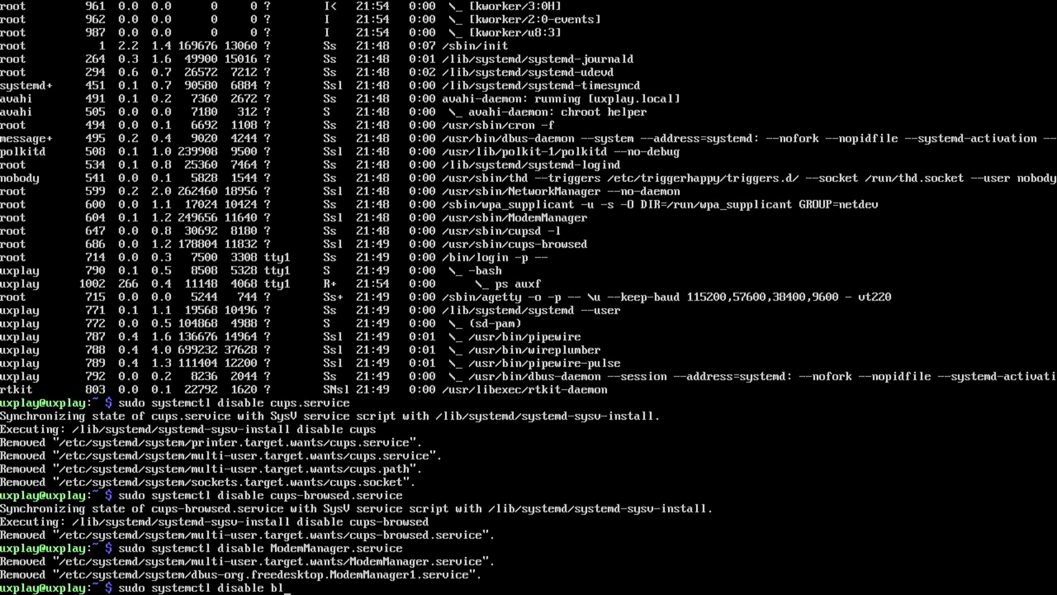
pyautogui.press('Return')
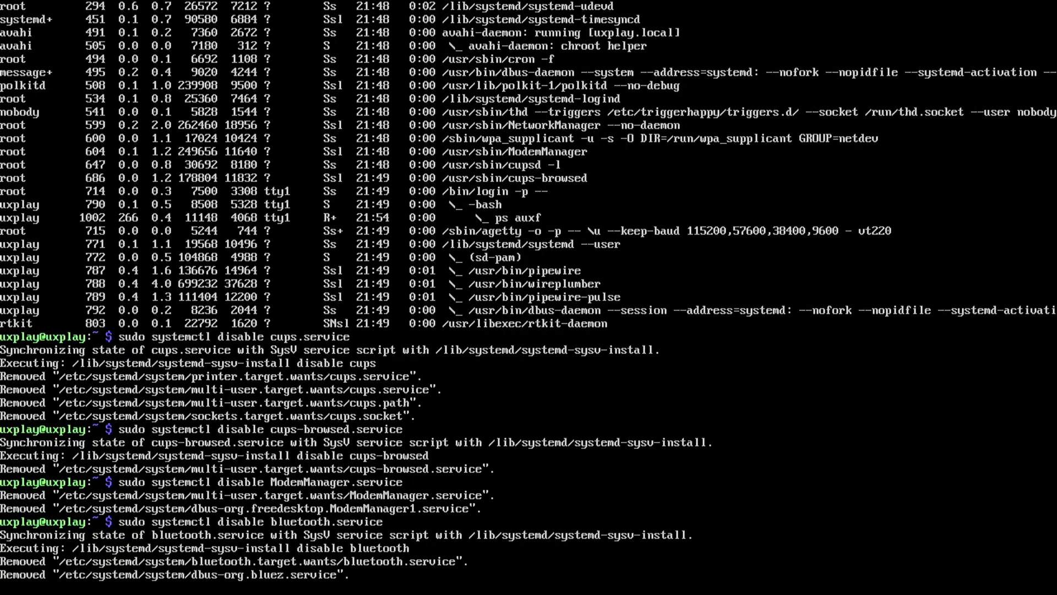
pyautogui.press('Return')
# Add dtoverlay=disable-bt to /boot/config.txt in vim, save with :wq, and run sudo reboot.
pyautogui.write('sudo vim /')
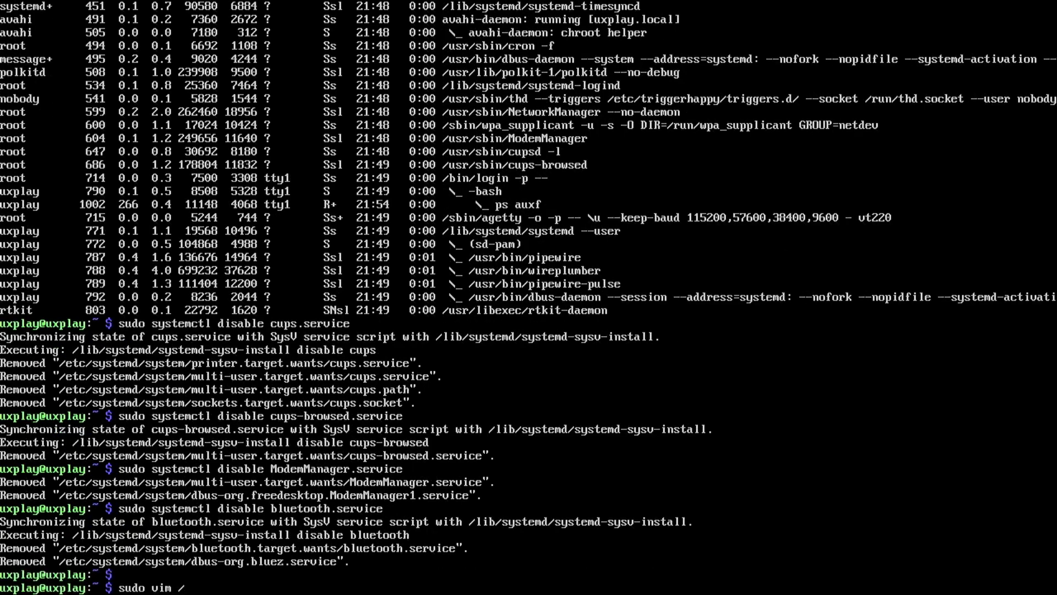
pyautogui.press('BackSpace')
pyautogui.write('/boot/config')
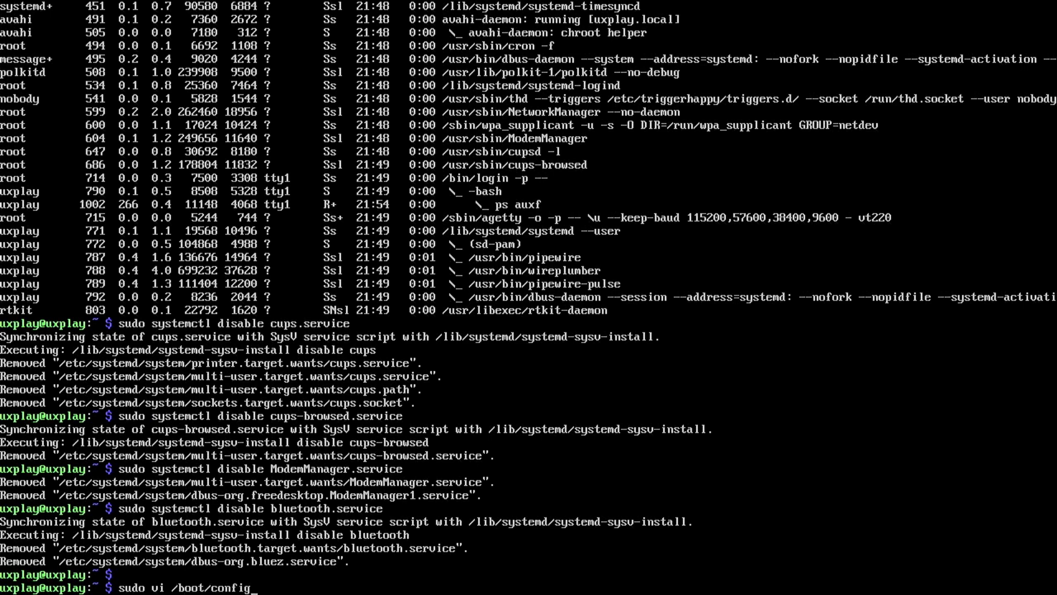
pyautogui.write('.txt')
pyautogui.press('Return')
pyautogui.press('i')
pyautogui.press('Down')
pyautogui.press('Down')
pyautogui.press('Down')
pyautogui.press('Down')
pyautogui.press('Down')
pyautogui.press('Down')
pyautogui.press('Down')
pyautogui.press('Down')
pyautogui.press('Down')
pyautogui.press('Down')
pyautogui.press('Down')
pyautogui.press('Down')
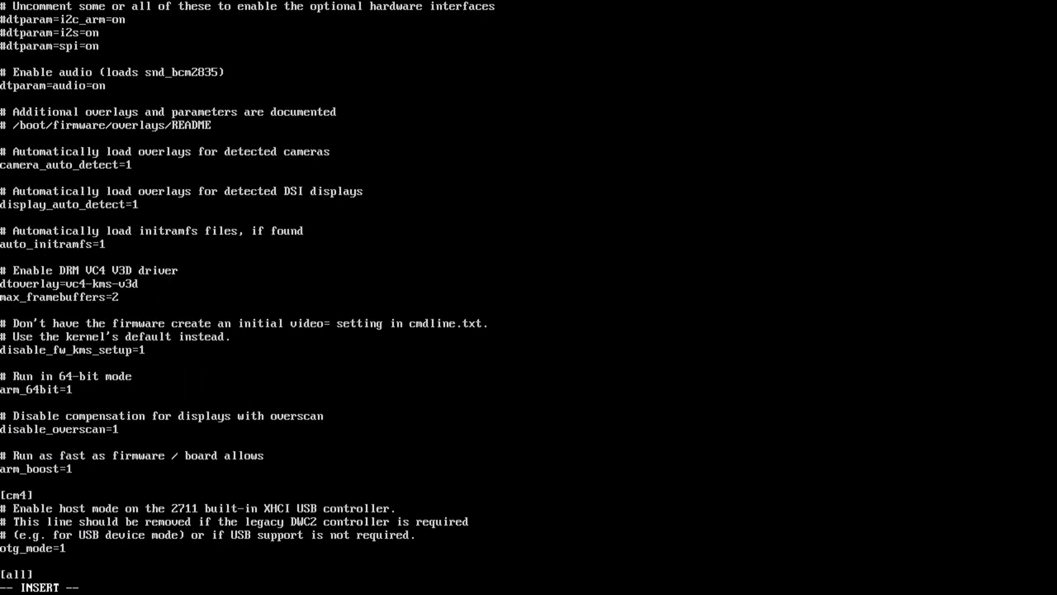
pyautogui.write('dtoverlay=disable-bt')
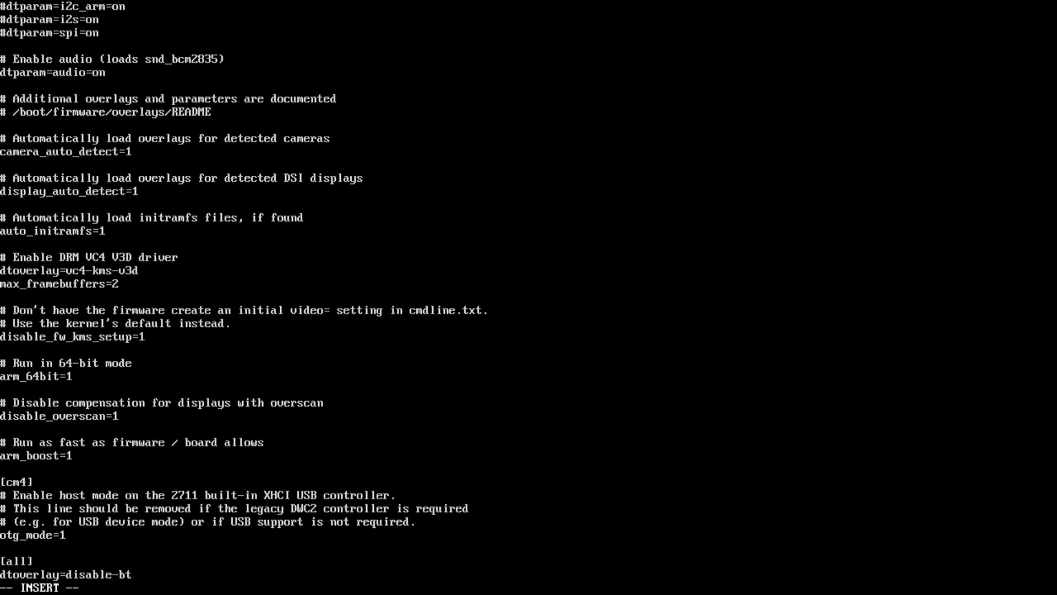
pyautogui.press('Escape')
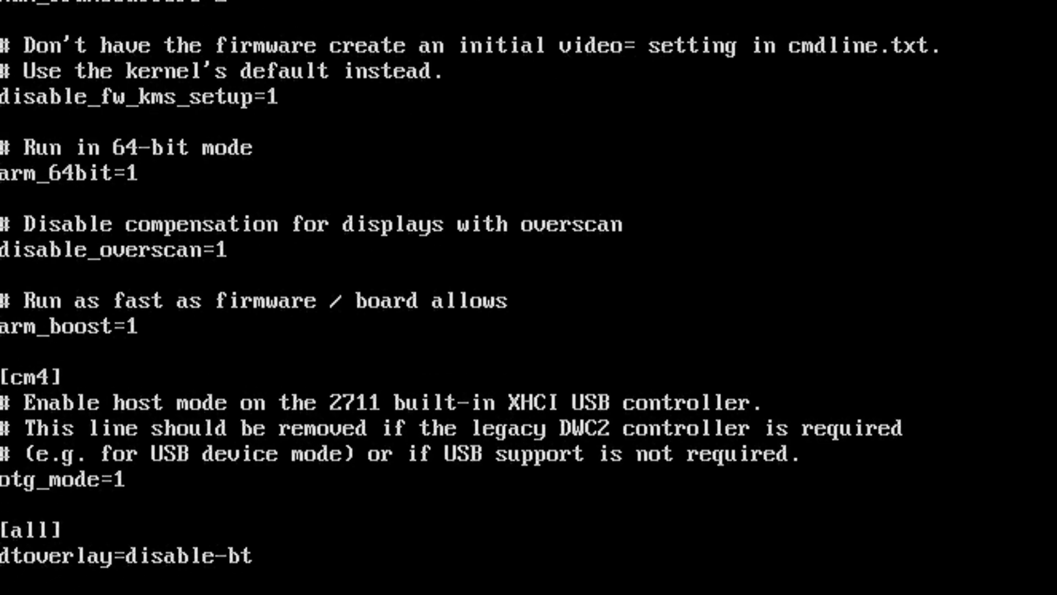
pyautogui.write(':wq')
pyautogui.press('Return')
pyautogui.write('sudo reboot')
pyautogui.press('Return')
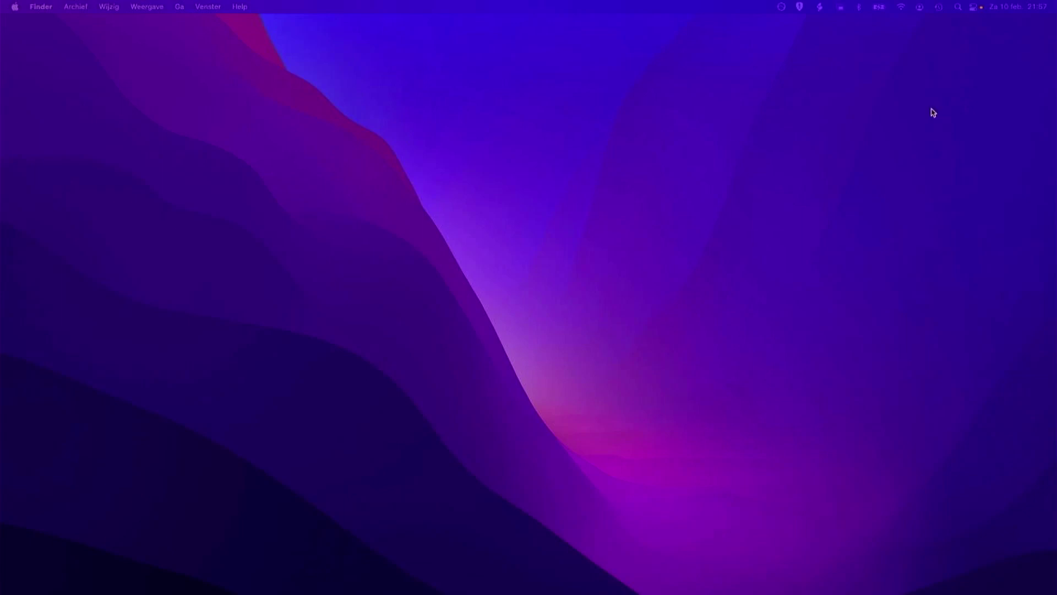
# Open Control Center from the macOS menu bar.
pyautogui.click(973, 8)
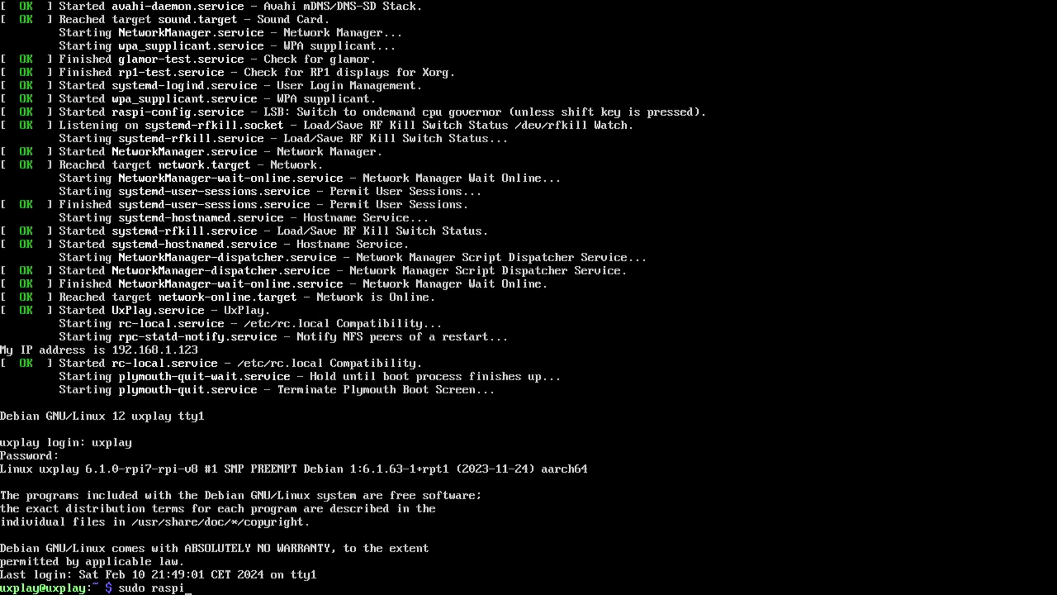
# Enable the Overlay File System under Performance Options in raspi-config.
pyautogui.write('-config')
pyautogui.press('Return')
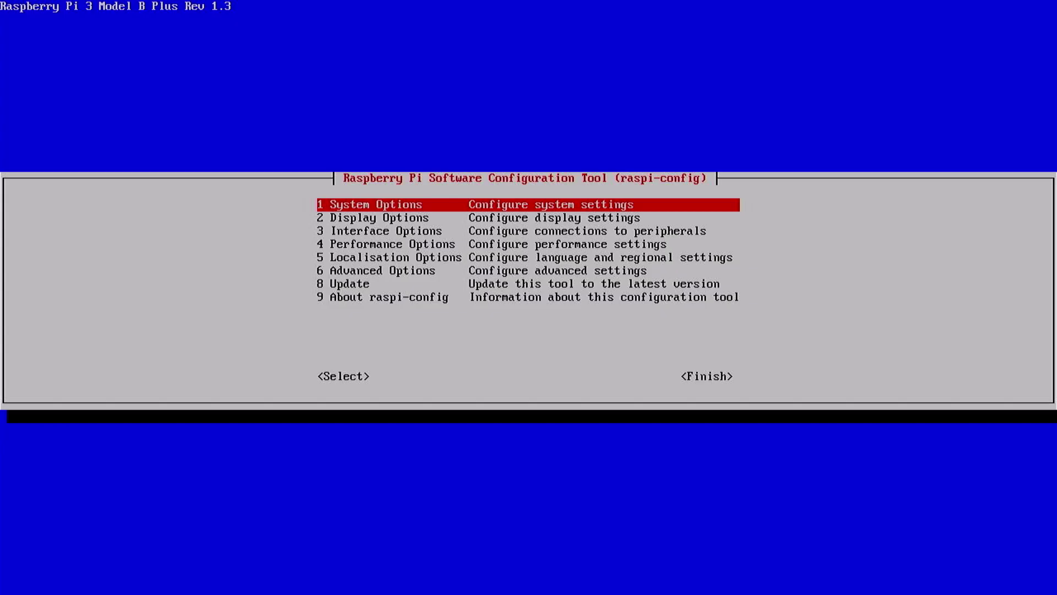
pyautogui.press('Down')
pyautogui.press('Down')
pyautogui.press('Down')
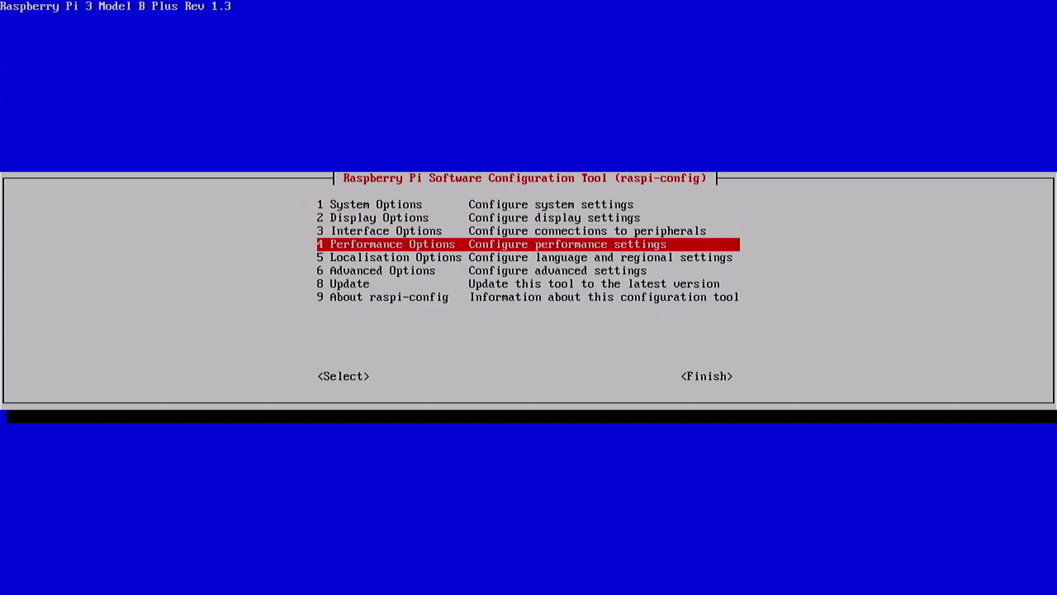
pyautogui.press('Return')
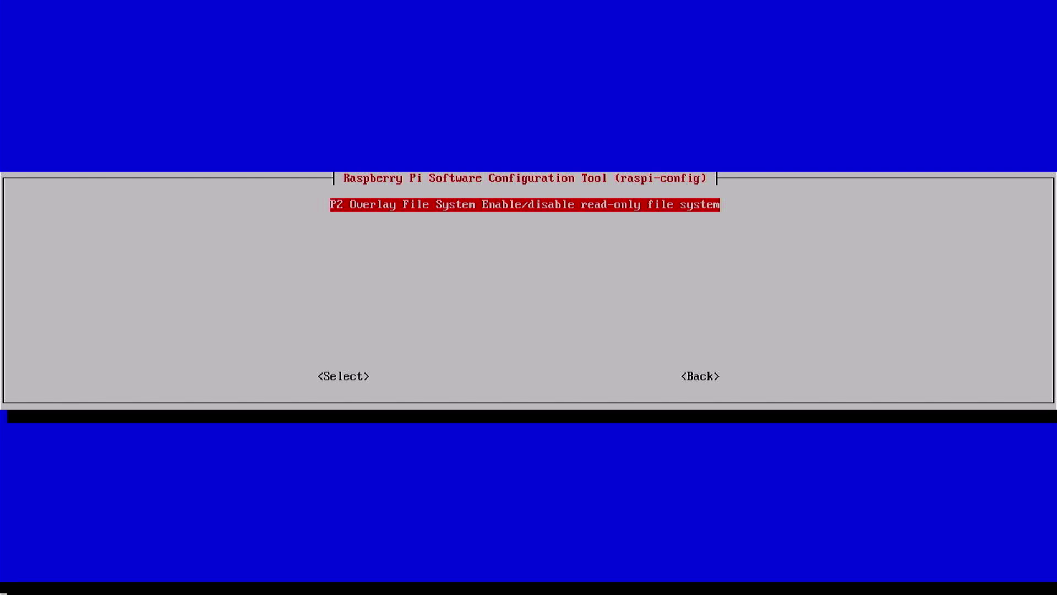
pyautogui.press('Return')
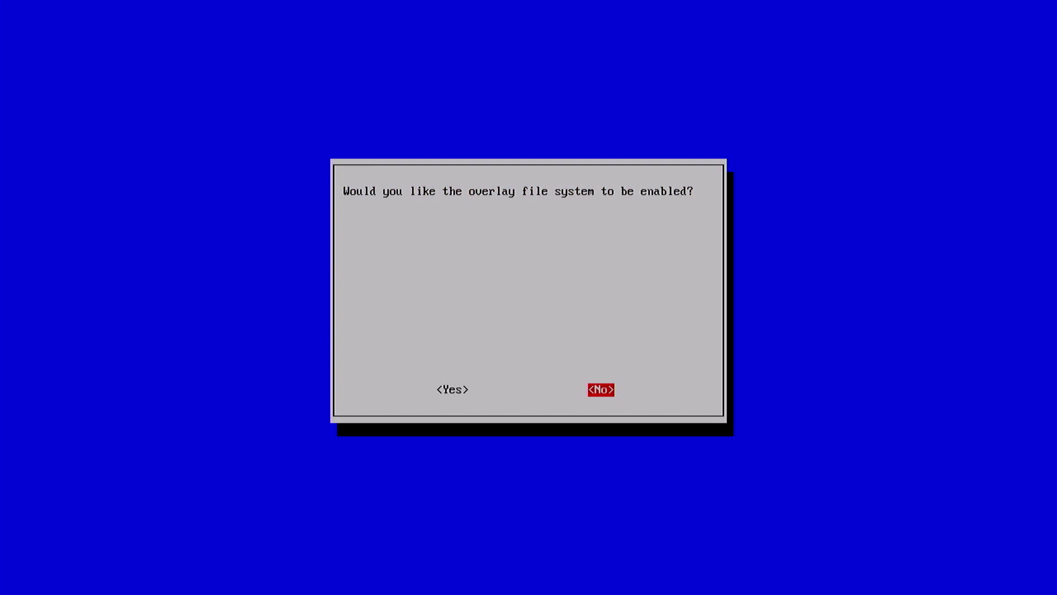
pyautogui.press('Left')
pyautogui.press('Return')
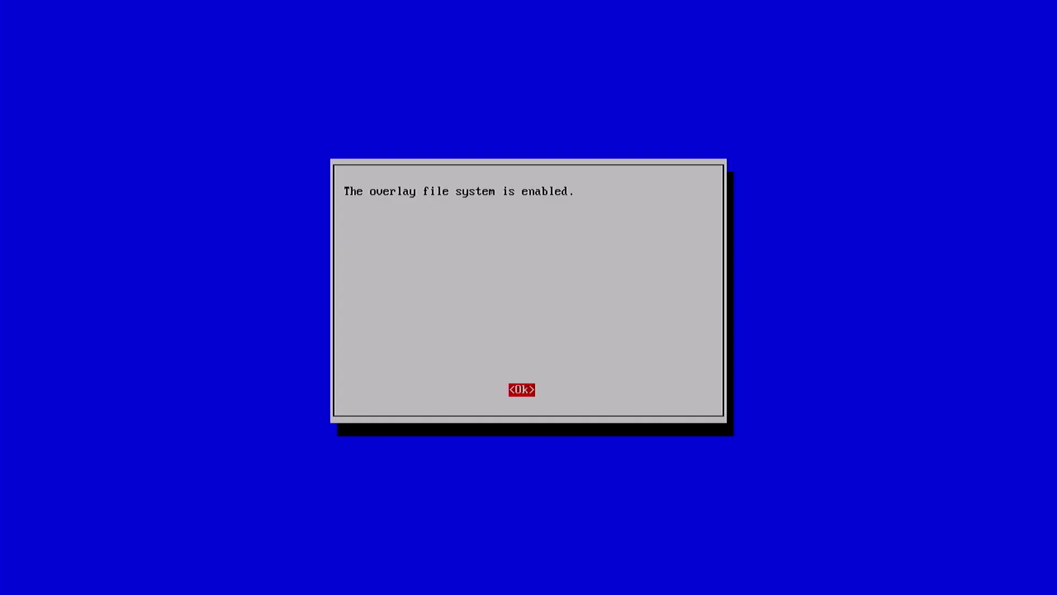
pyautogui.press('Return')
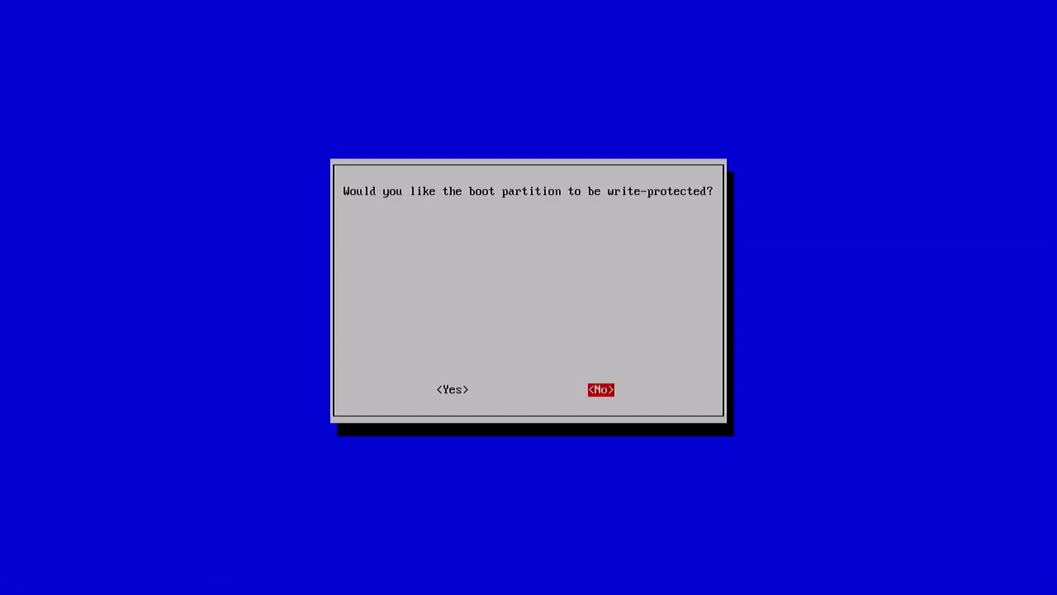
# Make the boot partition read-only, finish raspi-config, and agree to reboot.
pyautogui.press('Left')
pyautogui.press('Return')
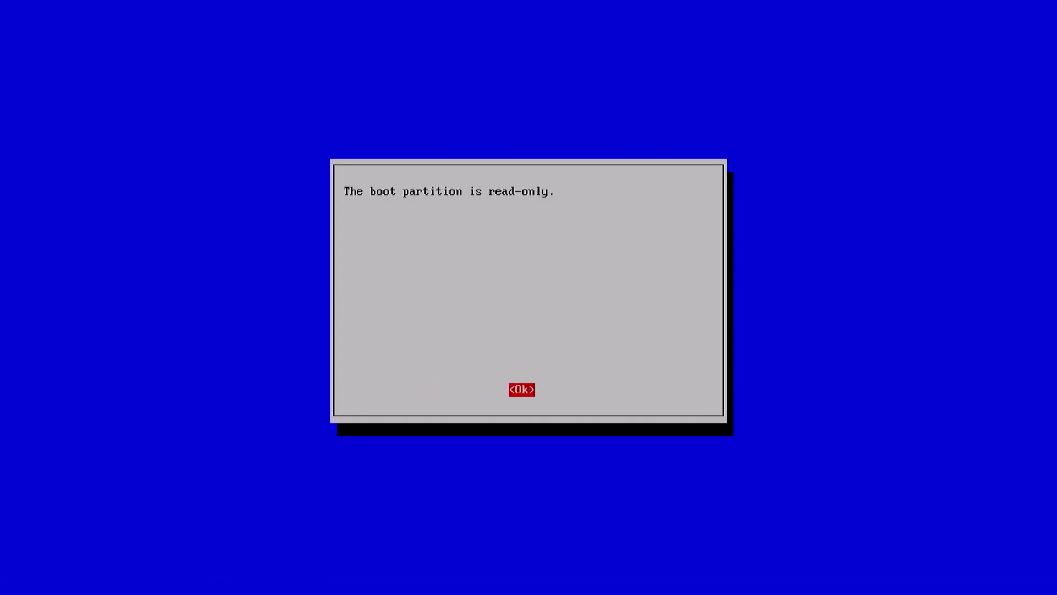
pyautogui.press('Return')
pyautogui.press('Tab')
pyautogui.press('Tab')
pyautogui.press('Return')
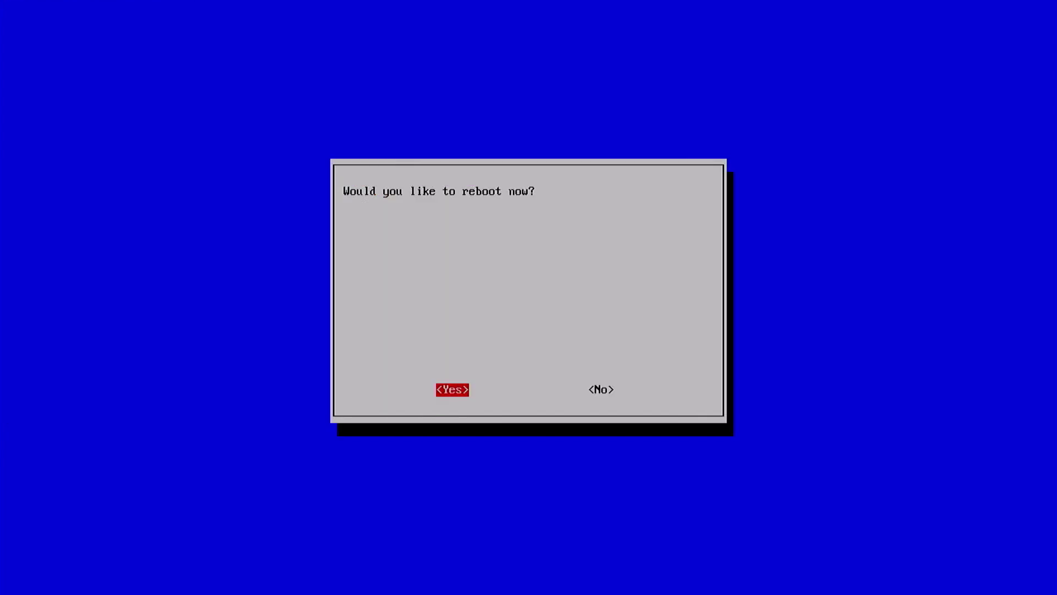
pyautogui.press('Return')
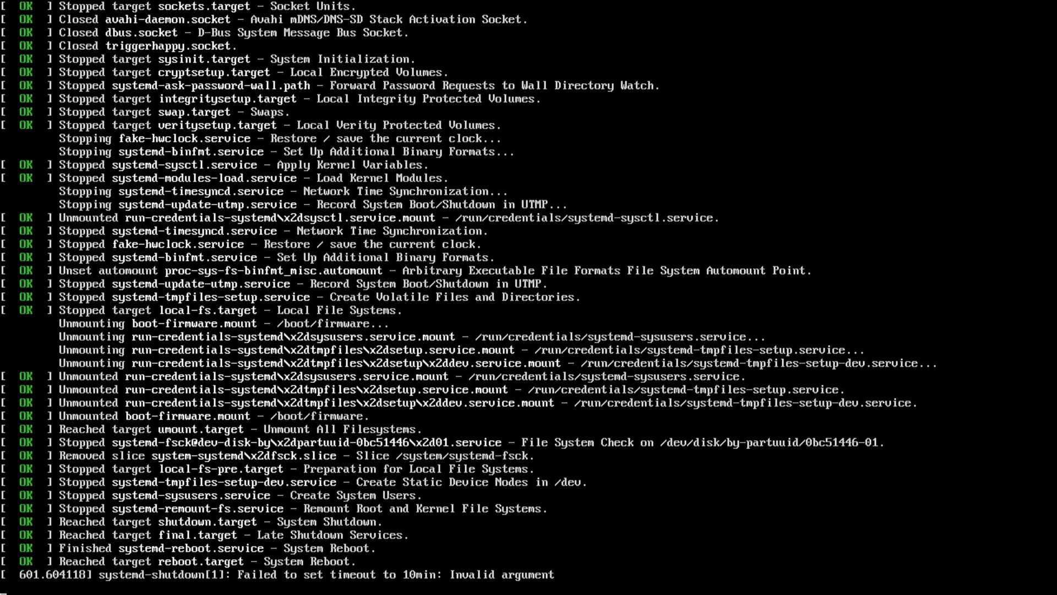